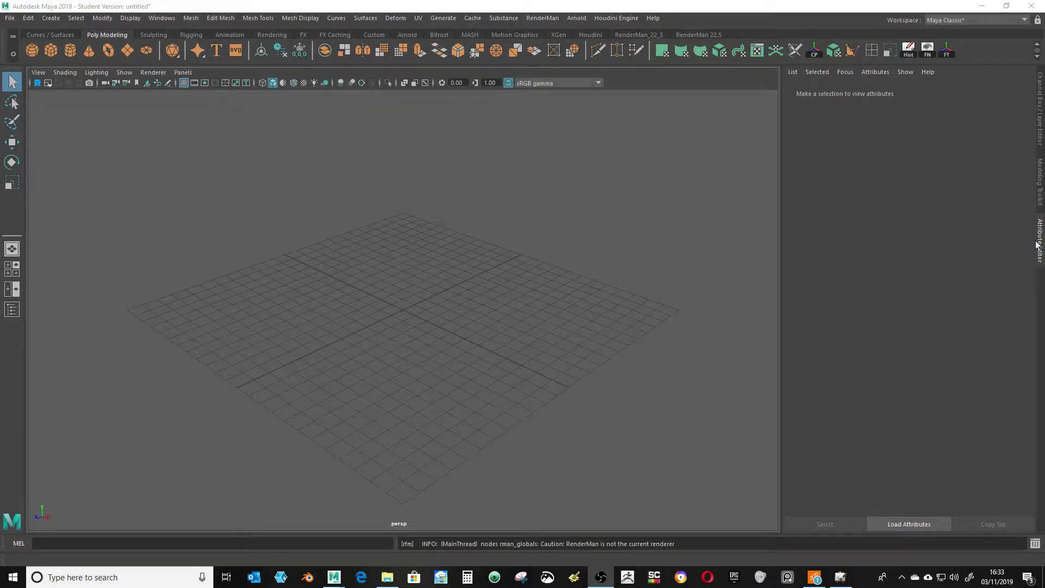
# - Orbit the perspective view, then open the Preferences window from Windows > Settings/Preferences
pyautogui.keyDown('alt'); pyautogui.moveTo(393, 296); pyautogui.dragTo(422, 271); pyautogui.keyUp('alt')
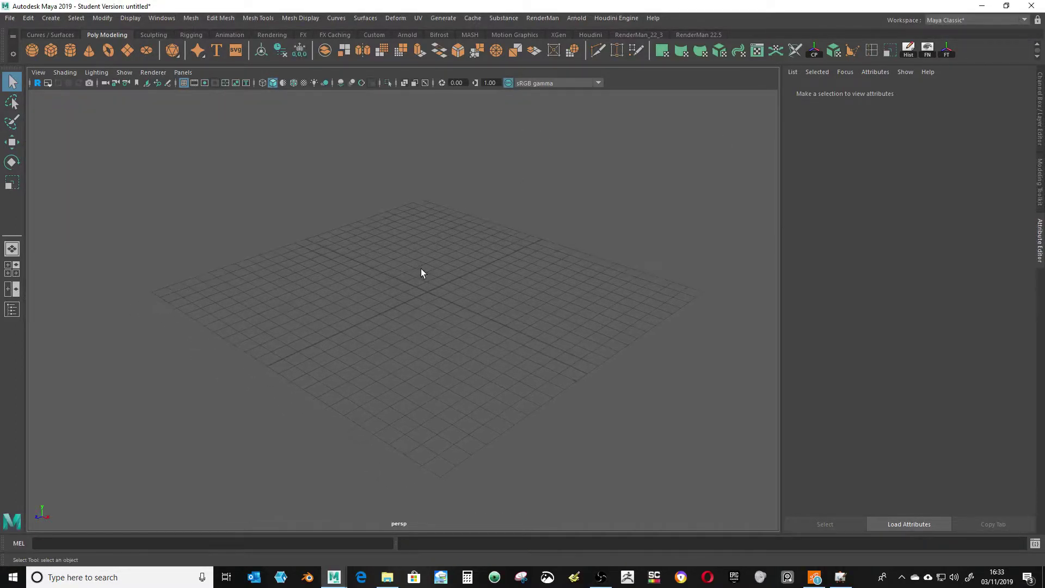
pyautogui.keyDown('alt'); pyautogui.moveTo(338, 245); pyautogui.dragTo(360, 250); pyautogui.keyUp('alt')
pyautogui.click(229, 17)
pyautogui.moveTo(162, 18)
pyautogui.moveTo(179, 122)
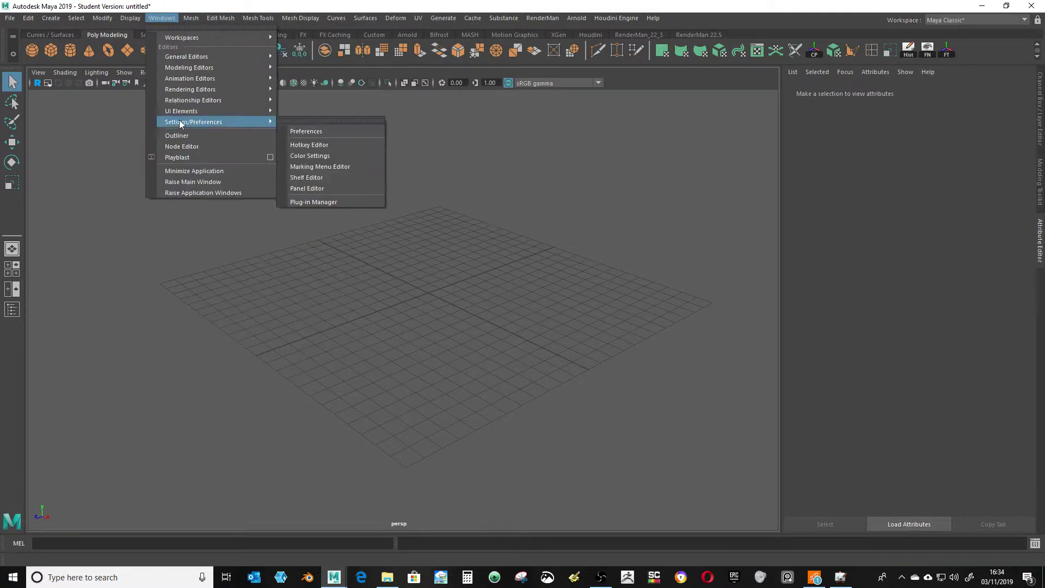
pyautogui.click(303, 131)
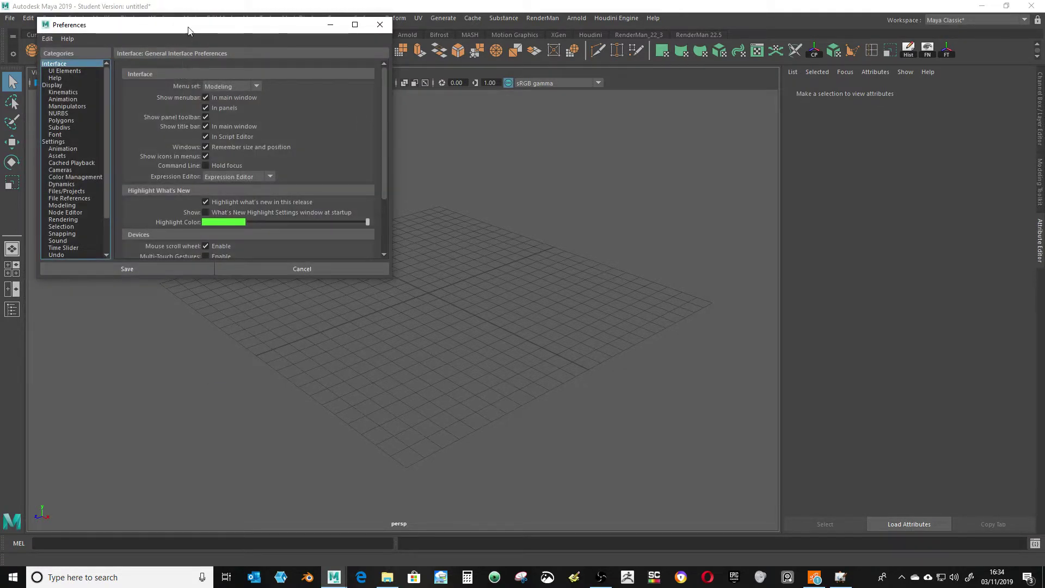
pyautogui.moveTo(188, 30); pyautogui.dragTo(416, 190)
# - In the Settings category, set the Linear working unit to meter
pyautogui.click(282, 302)
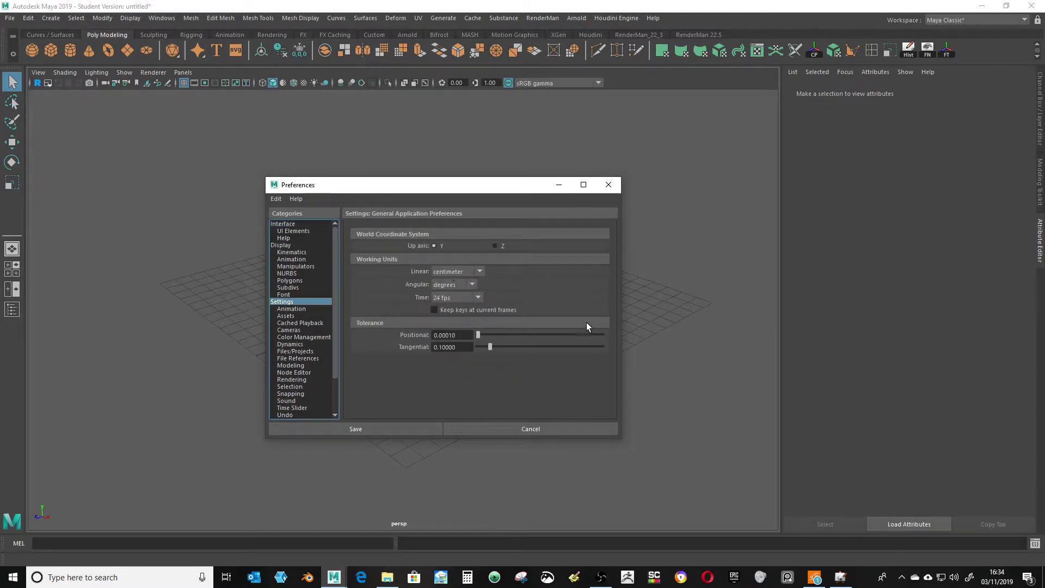
pyautogui.moveTo(408, 184); pyautogui.dragTo(387, 155)
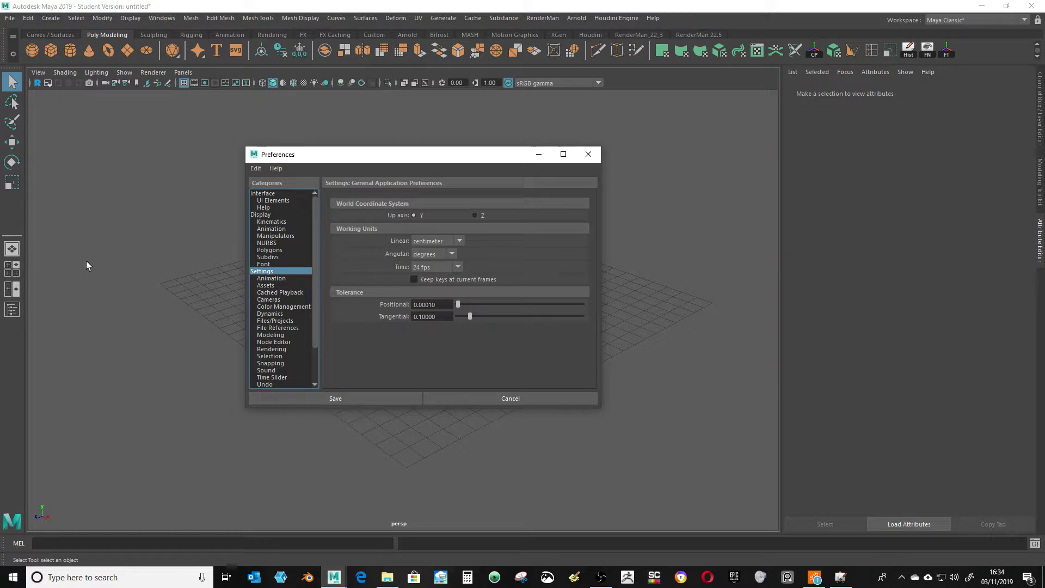
pyautogui.moveTo(435, 169); pyautogui.dragTo(481, 220)
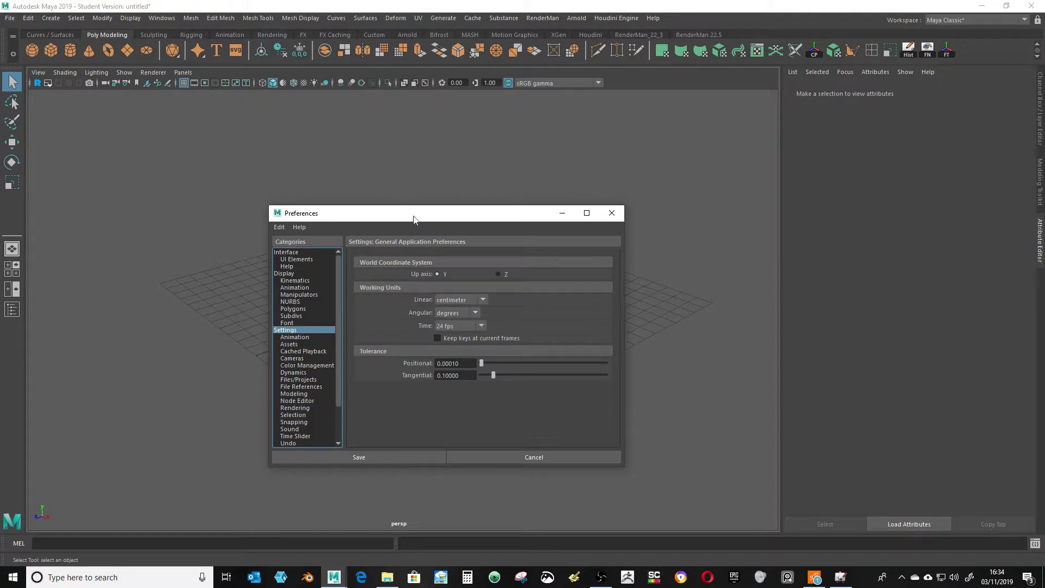
pyautogui.moveTo(415, 216); pyautogui.dragTo(406, 179)
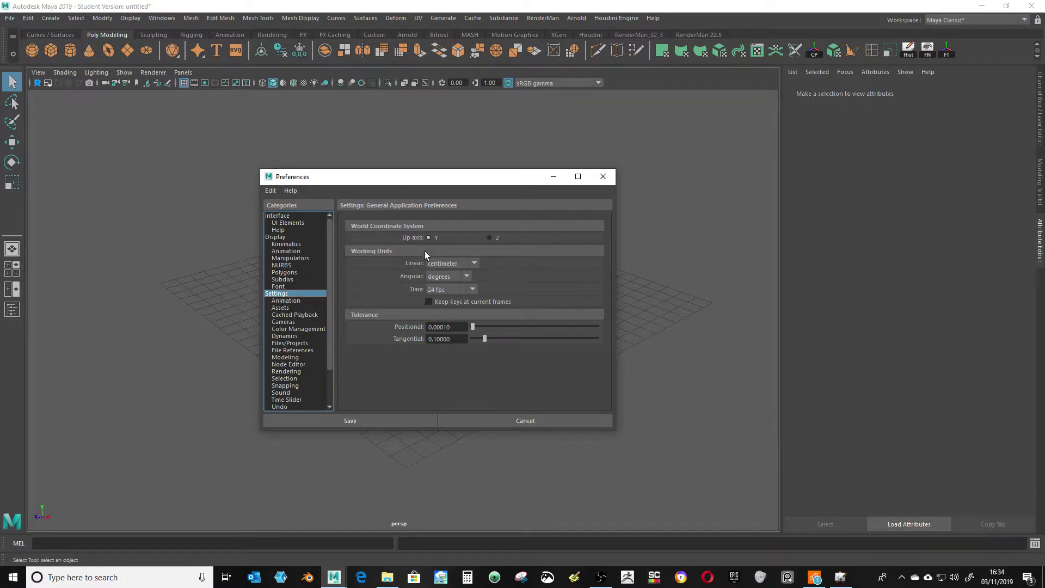
pyautogui.click(441, 263)
pyautogui.click(435, 296)
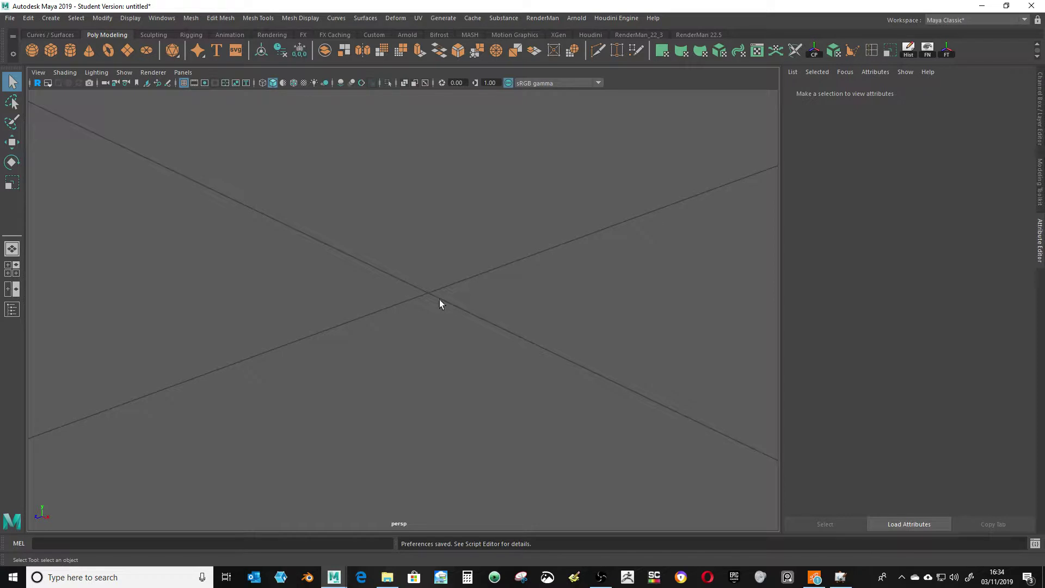
# - Zoom out the perspective view and switch to the four-view layout
pyautogui.scroll(-4, 482, 324)
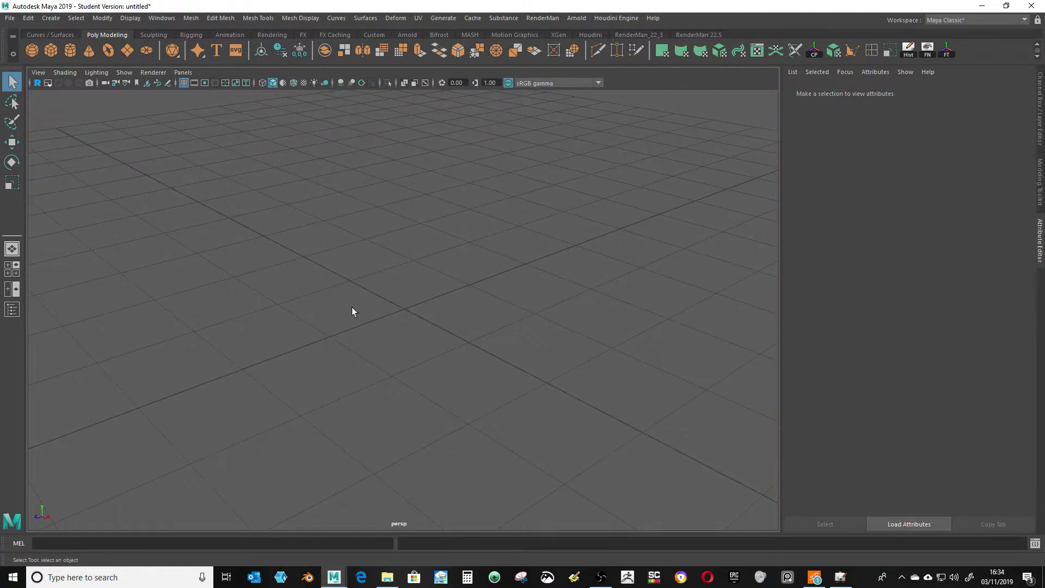
pyautogui.scroll(-6, 375, 312)
pyautogui.scroll(-3, 388, 332)
pyautogui.scroll(-1, 448, 336)
pyautogui.click(12, 269)
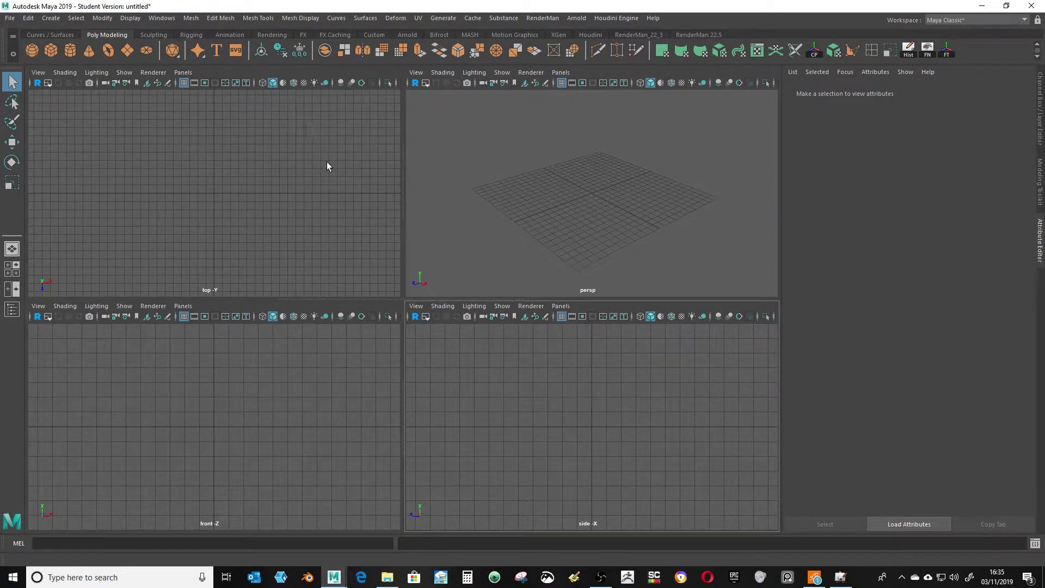
# - Create a polygon cube and show its polyCube1 inputs in the Channel Box
pyautogui.click(51, 51)
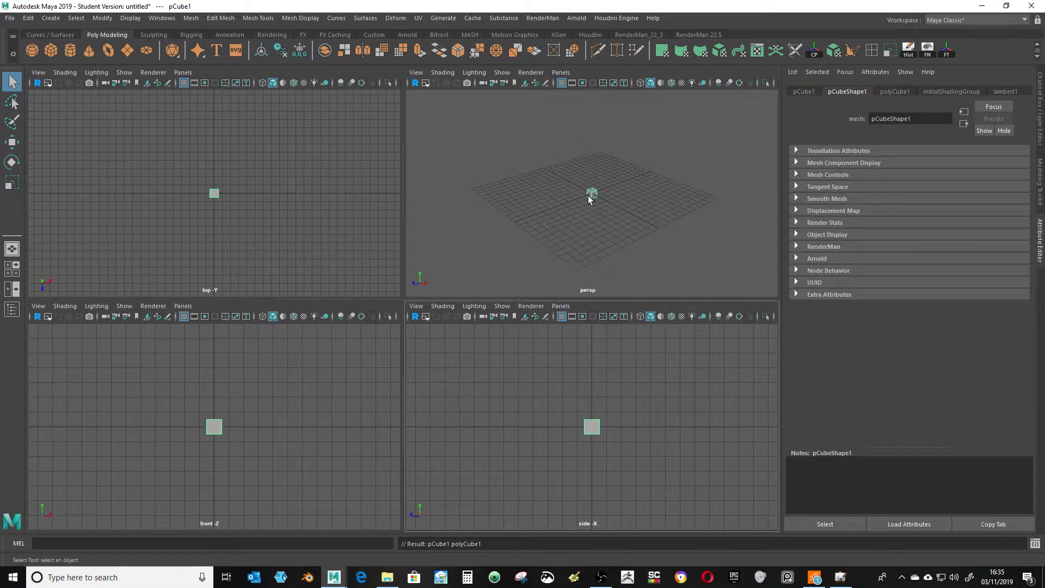
pyautogui.click(590, 193)
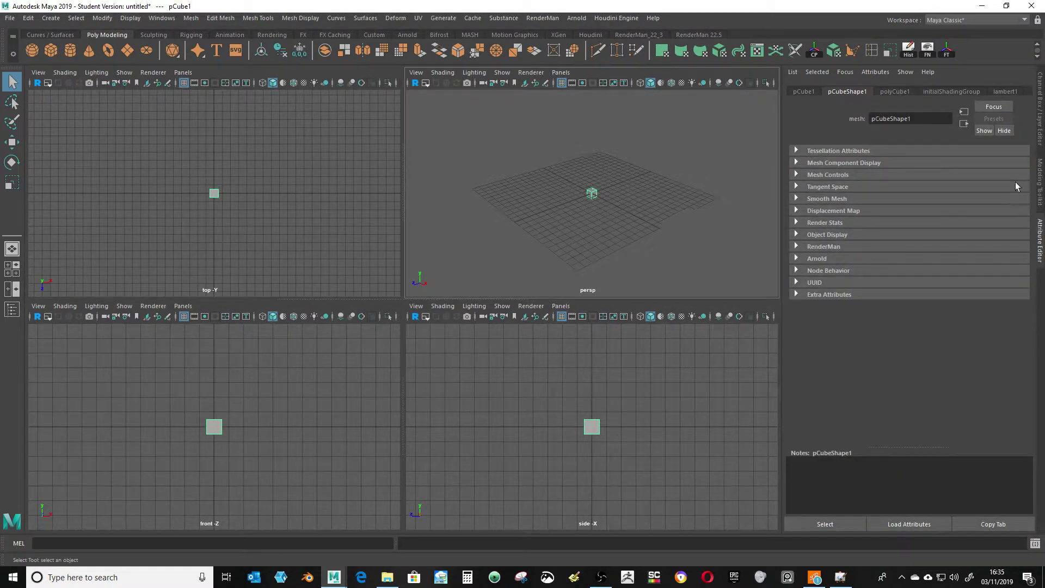
pyautogui.click(1040, 107)
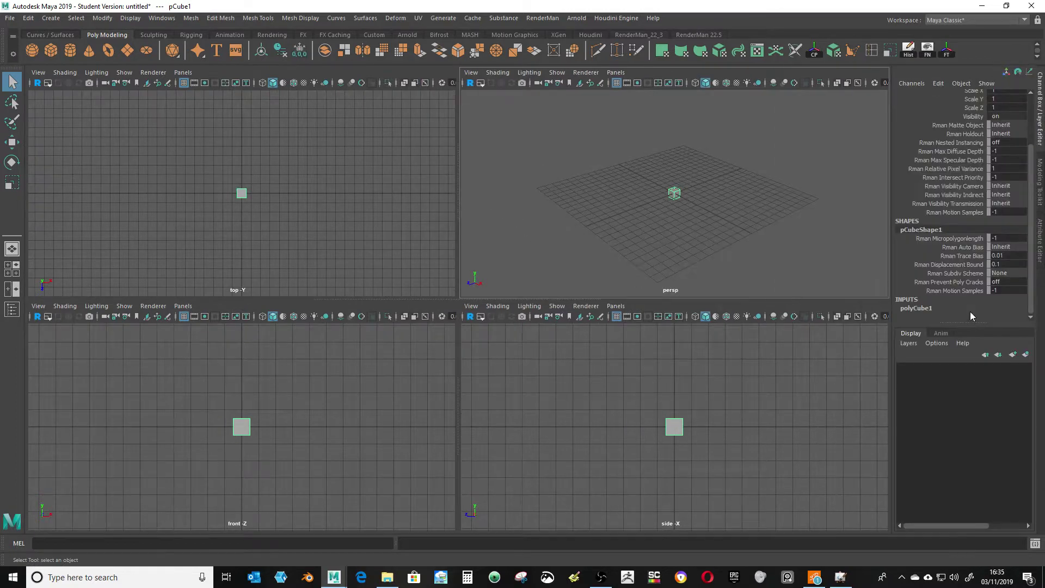
pyautogui.click(917, 308)
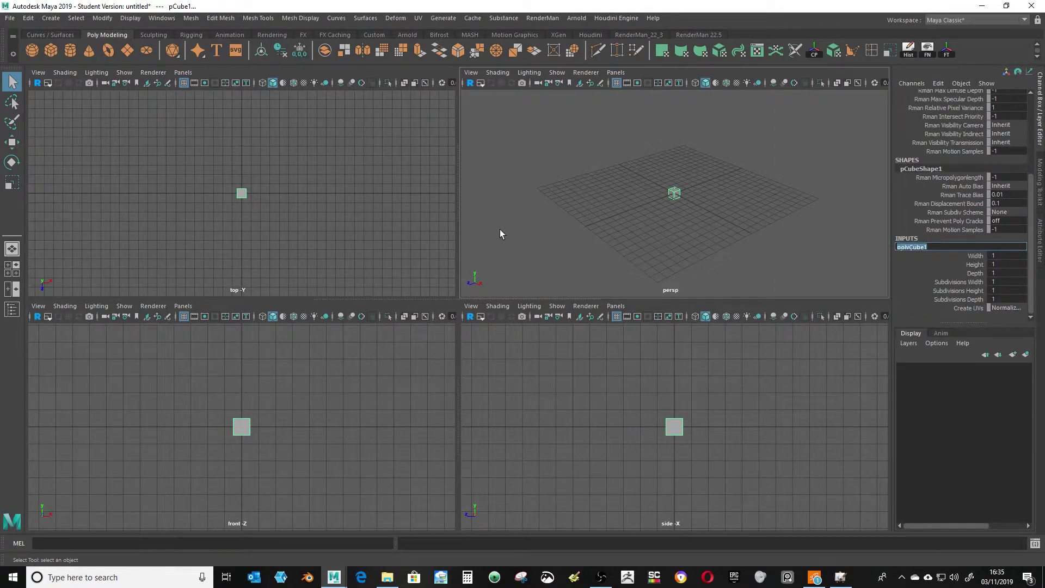
pyautogui.scroll(5, 959, 180)
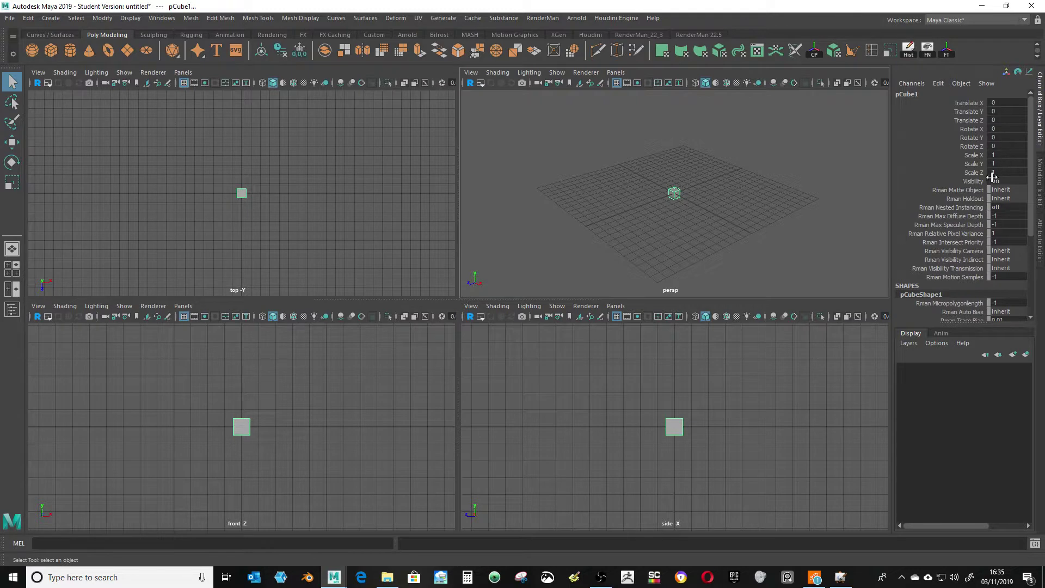
pyautogui.moveTo(695, 211)
pyautogui.keyDown('alt'); pyautogui.mouseDown()
pyautogui.moveTo(675, 211)
pyautogui.moveTo(704, 204)
pyautogui.mouseUp(); pyautogui.keyUp('alt')
# - Use the Move tool to nudge the cube slightly off the origin along Z, Y and X
pyautogui.press('w')
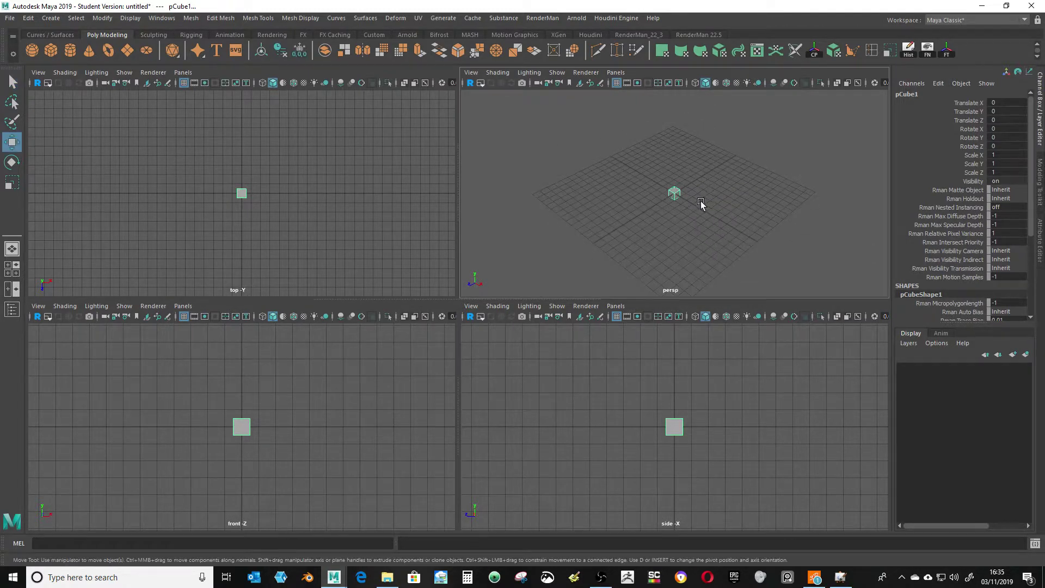
pyautogui.moveTo(635, 217)
pyautogui.mouseDown()
pyautogui.moveTo(536, 272)
pyautogui.moveTo(571, 236)
pyautogui.moveTo(529, 271)
pyautogui.moveTo(638, 202)
pyautogui.moveTo(630, 211)
pyautogui.mouseUp()
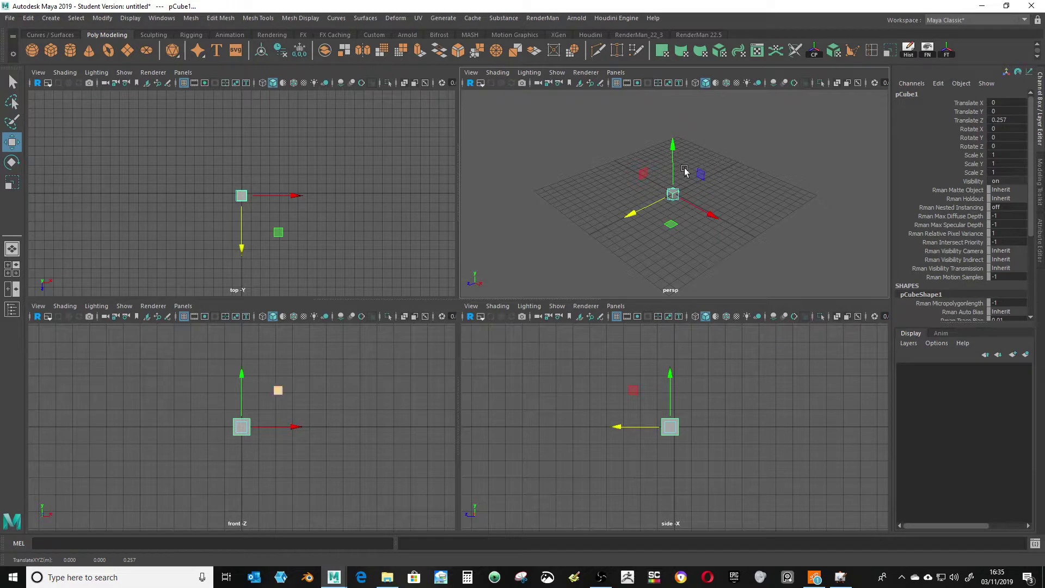
pyautogui.moveTo(629, 215)
pyautogui.mouseDown()
pyautogui.moveTo(547, 278)
pyautogui.moveTo(531, 266)
pyautogui.moveTo(503, 275)
pyautogui.moveTo(640, 208)
pyautogui.mouseUp()
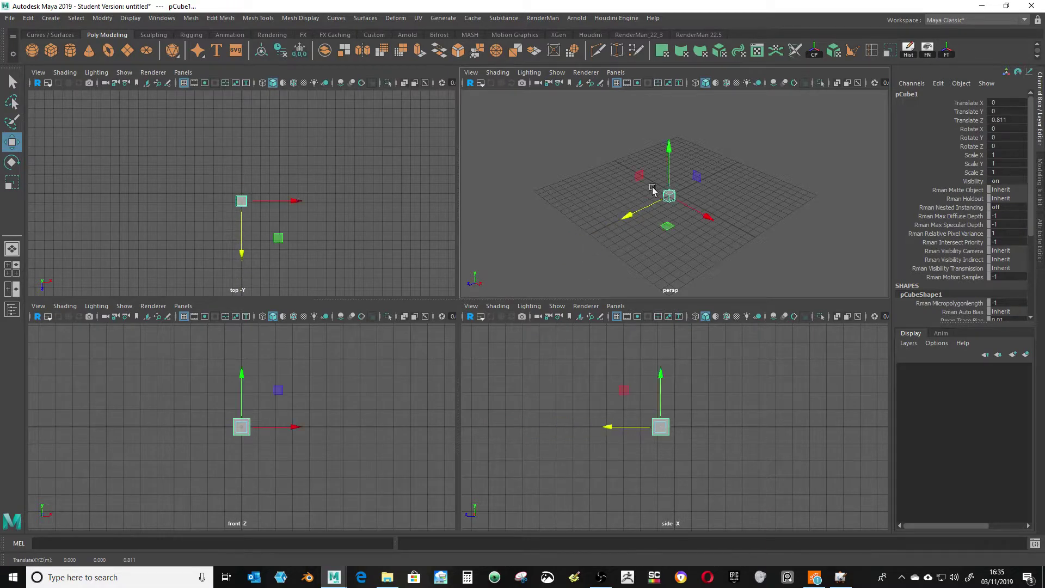
pyautogui.moveTo(670, 150)
pyautogui.mouseDown()
pyautogui.moveTo(673, 44)
pyautogui.moveTo(671, 139)
pyautogui.mouseUp()
pyautogui.moveTo(710, 214)
pyautogui.mouseDown()
pyautogui.moveTo(836, 269)
pyautogui.moveTo(727, 220)
pyautogui.mouseUp()
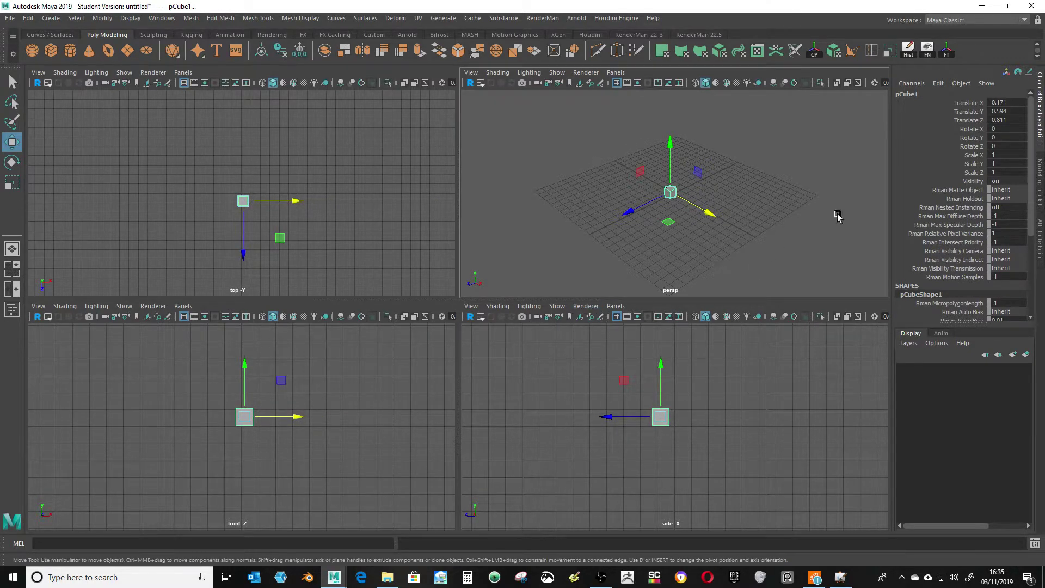
pyautogui.click(38, 72)
# - Select the top view's camera and set its Far Clip Plane to 1000
pyautogui.click(46, 83)
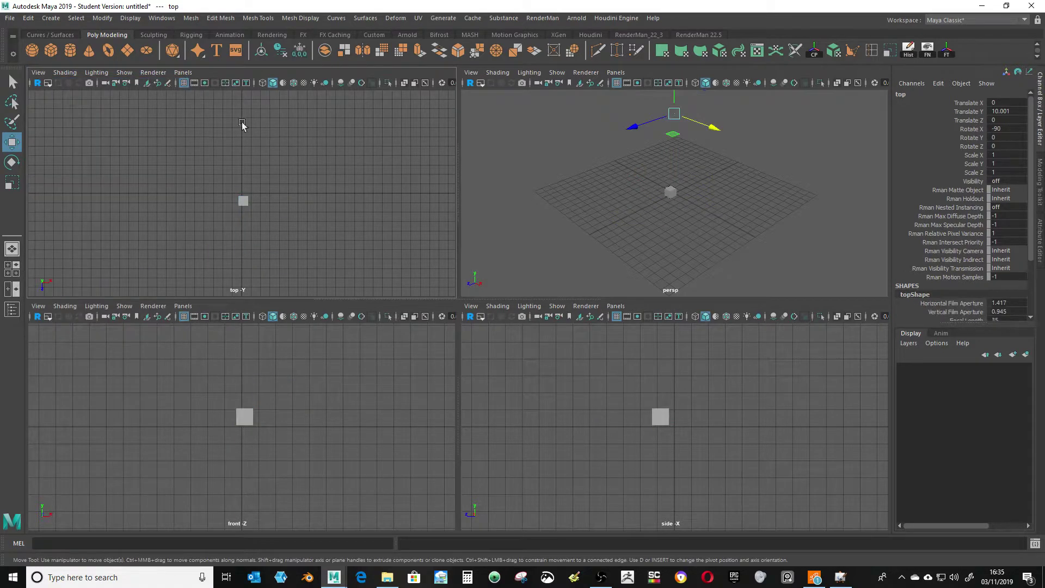
pyautogui.click(1040, 237)
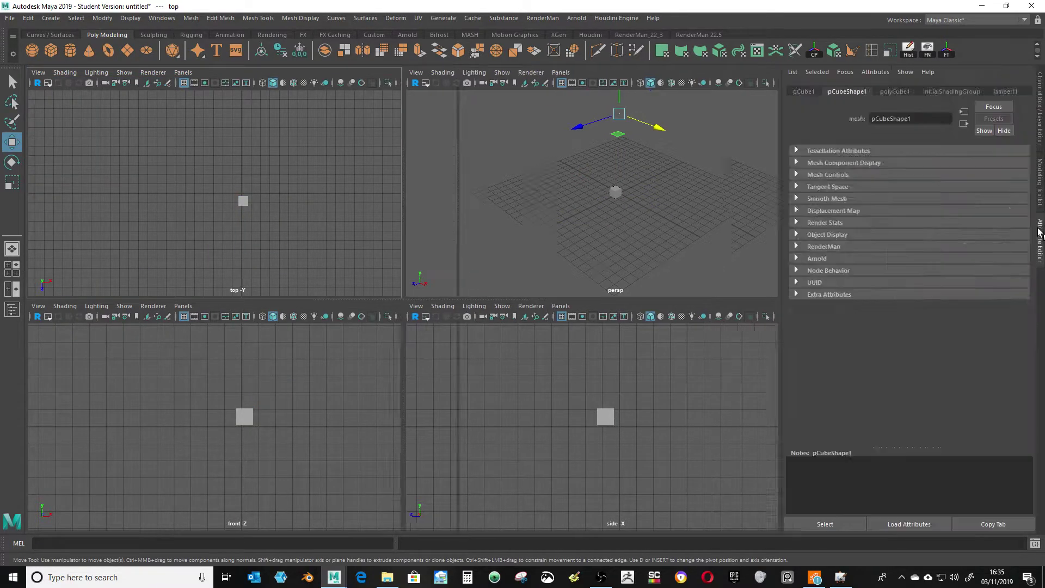
pyautogui.click(884, 275)
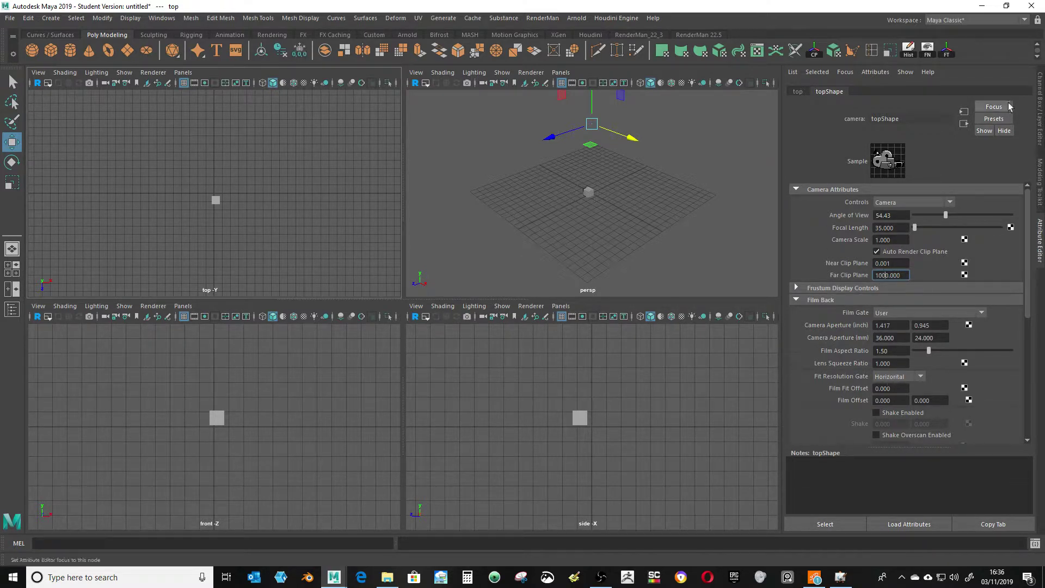
pyautogui.click(1040, 109)
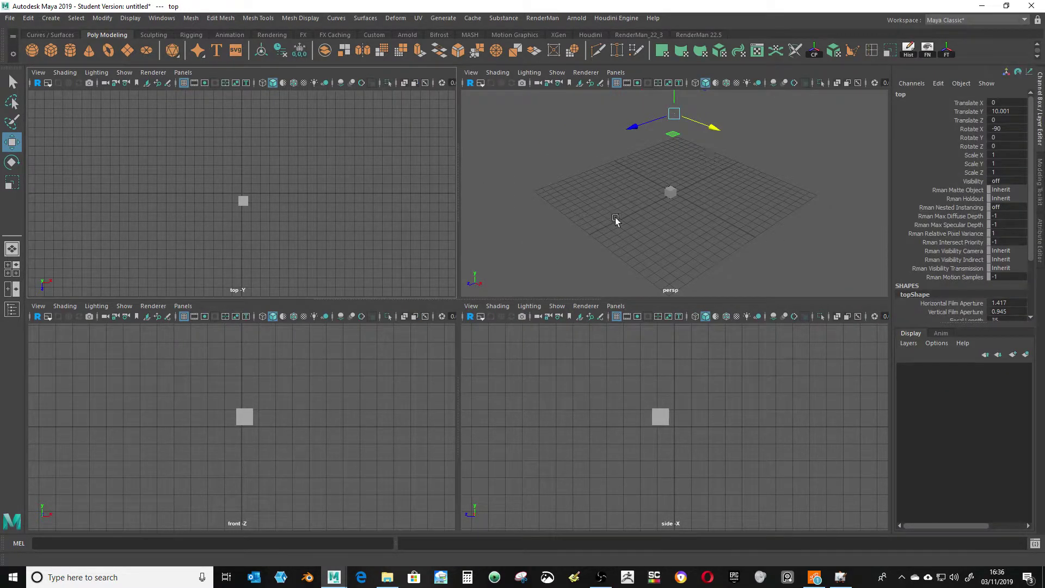
# - Reselect the top camera and raise it along Y to 17.119
pyautogui.click(38, 72)
pyautogui.click(47, 93)
pyautogui.keyDown('alt'); pyautogui.moveTo(720, 210); pyautogui.dragTo(634, 112); pyautogui.keyUp('alt')
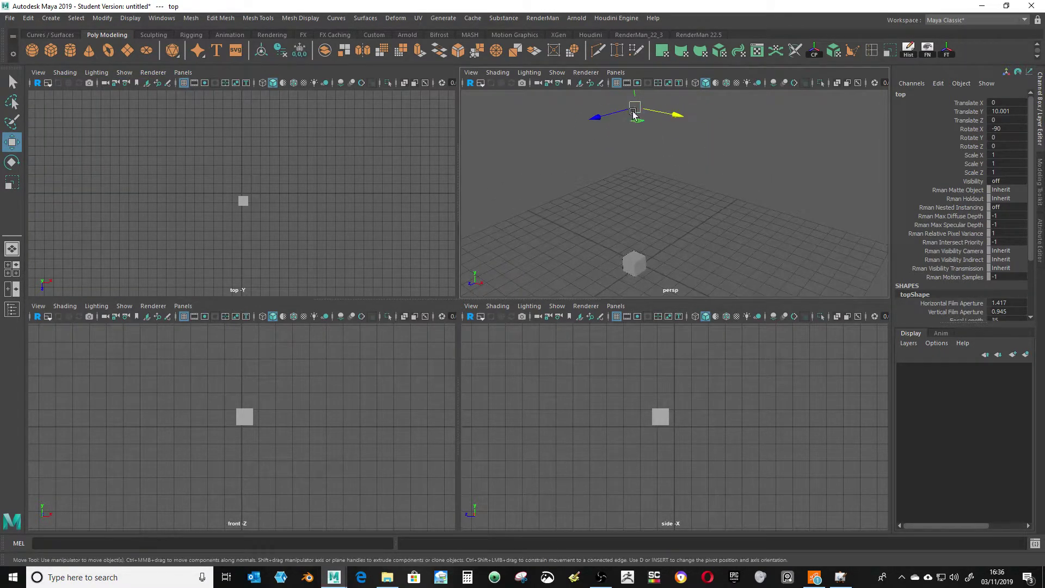
pyautogui.click(637, 119)
pyautogui.keyDown('alt'); pyautogui.moveTo(759, 210); pyautogui.dragTo(742, 211); pyautogui.keyUp('alt')
pyautogui.moveTo(644, 107); pyautogui.dragTo(659, 23)
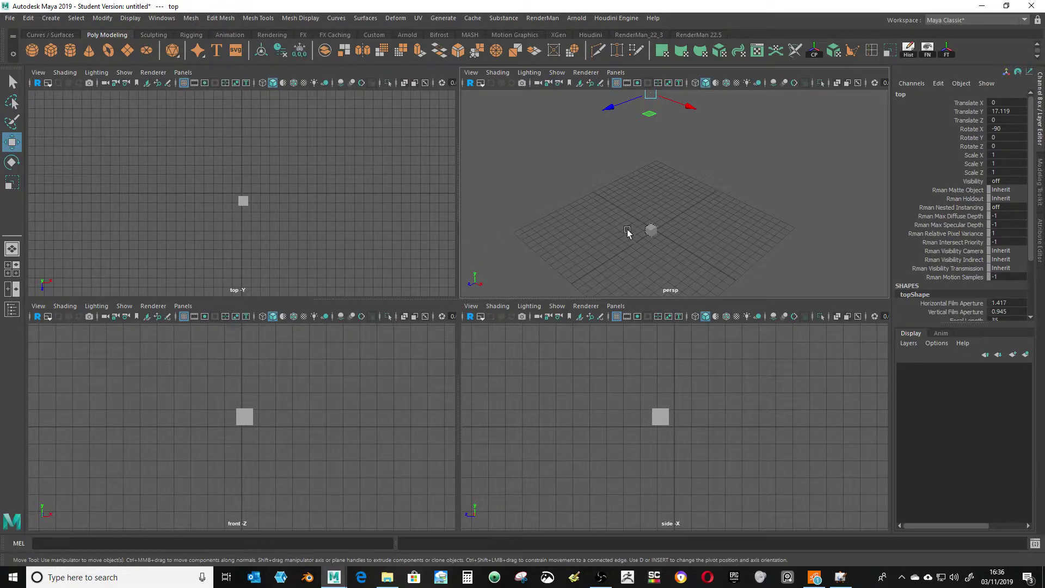
pyautogui.scroll(3, 628, 233)
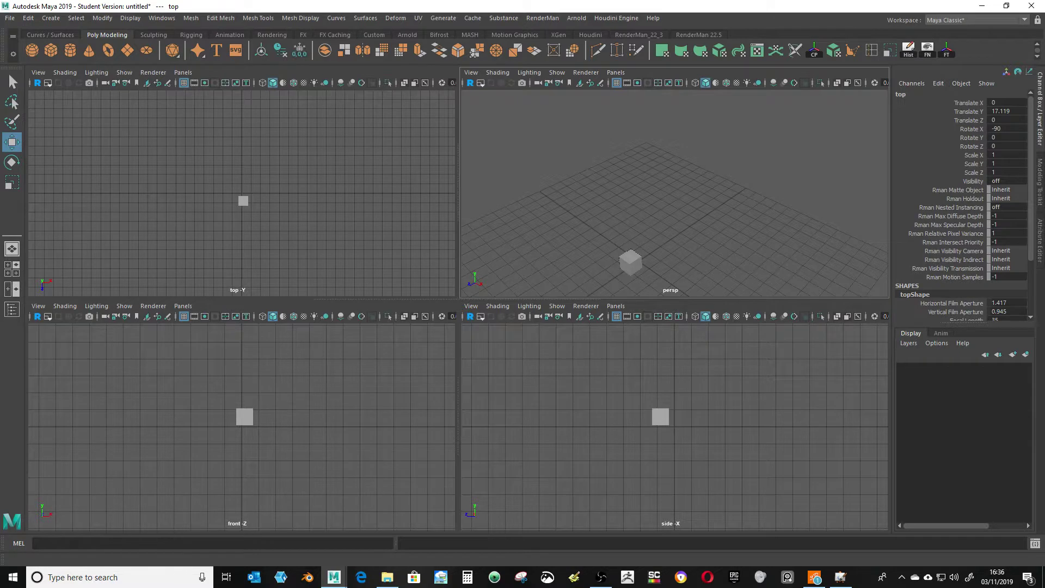
# - Open the Script Editor and delete the six setAttr lines from the MEL input
pyautogui.click(1035, 543)
pyautogui.moveTo(445, 182); pyautogui.dragTo(675, 186)
pyautogui.moveTo(457, 416); pyautogui.dragTo(287, 360)
pyautogui.press('BackSpace')
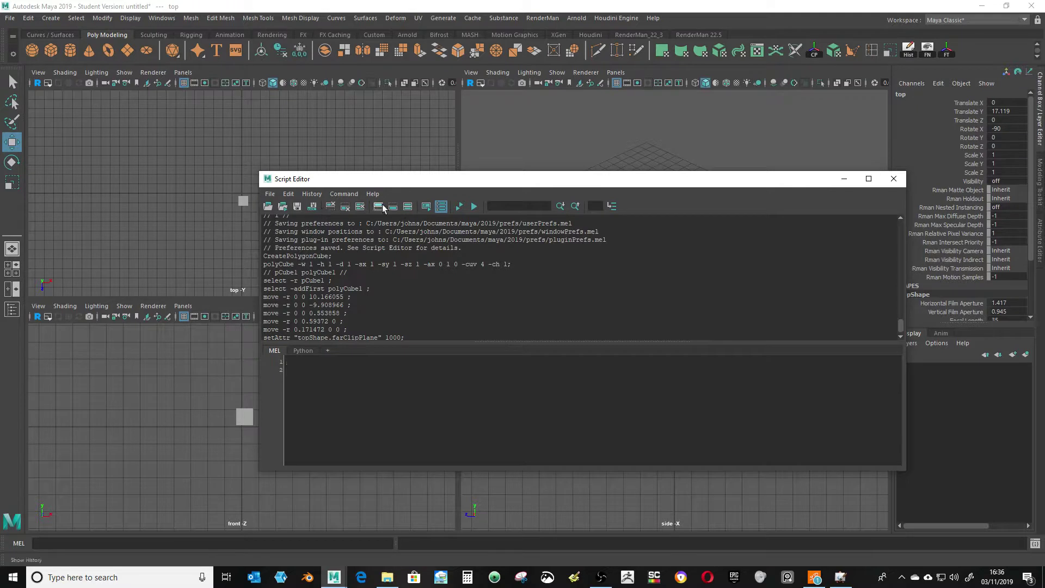
# - Use Clear All to empty the Script Editor history and MEL input, then reposition the window
pyautogui.click(360, 207)
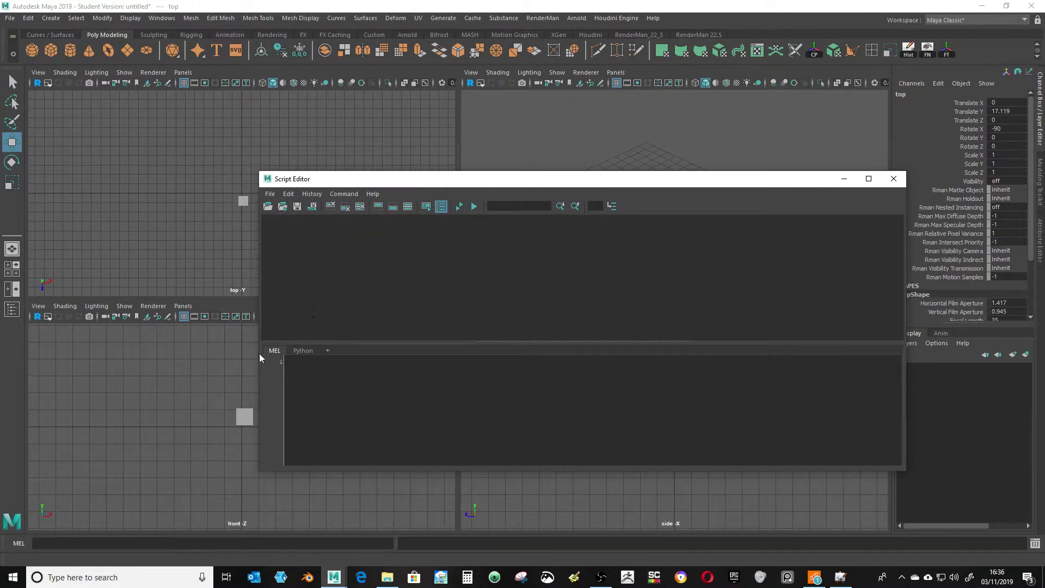
pyautogui.click(304, 353)
pyautogui.click(275, 351)
pyautogui.moveTo(441, 188); pyautogui.dragTo(388, 166)
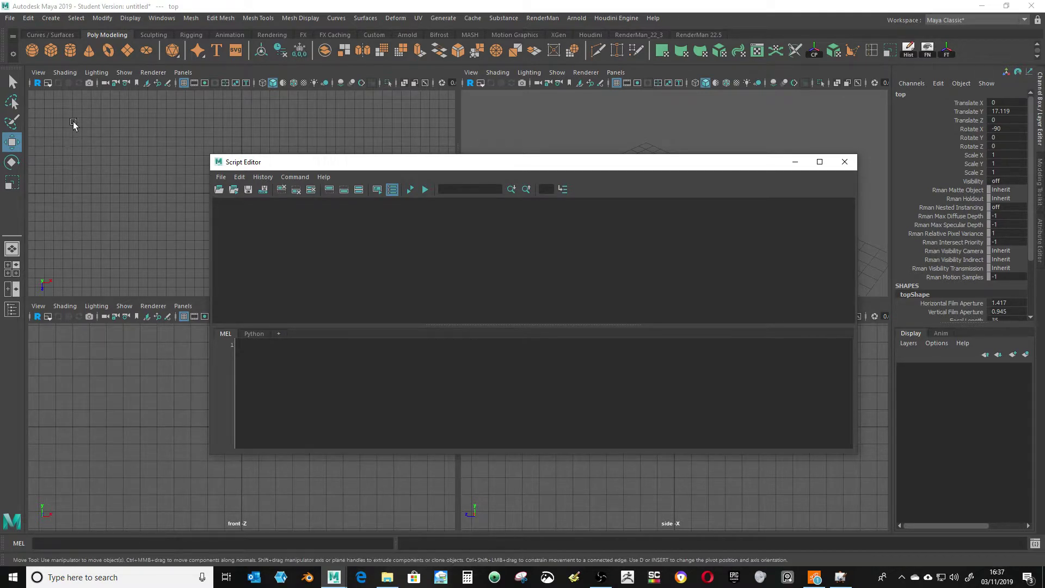
# - Start a new scene, discarding the unsaved changes
pyautogui.click(10, 18)
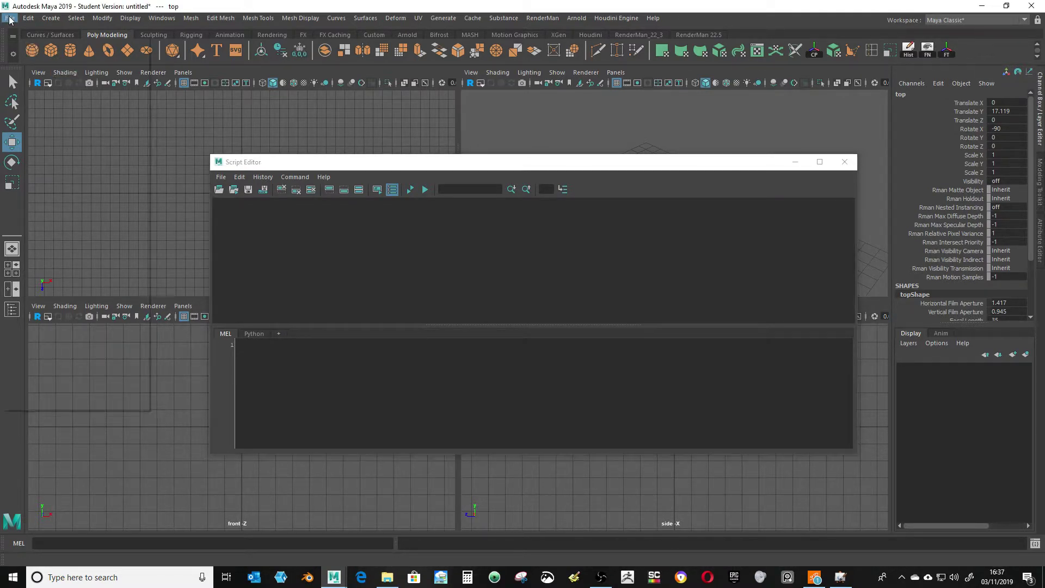
pyautogui.click(25, 36)
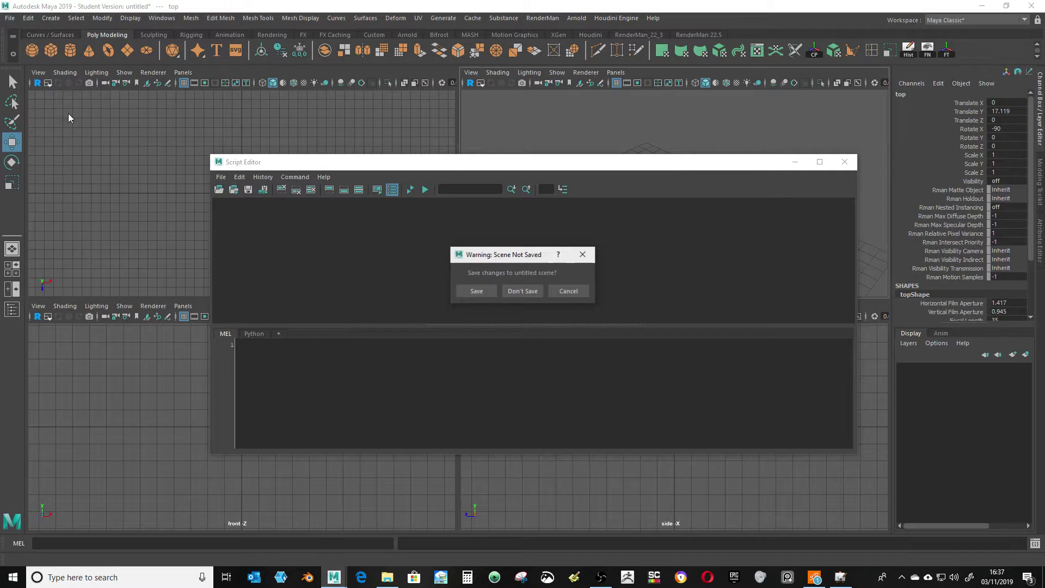
pyautogui.click(515, 290)
pyautogui.moveTo(218, 205); pyautogui.dragTo(278, 204)
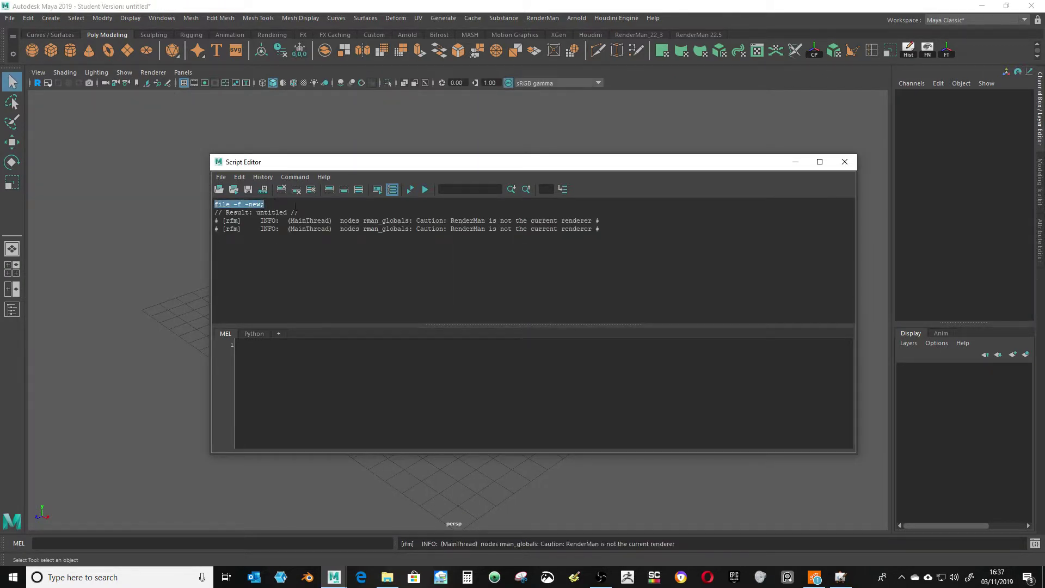
pyautogui.moveTo(321, 161); pyautogui.dragTo(926, 157)
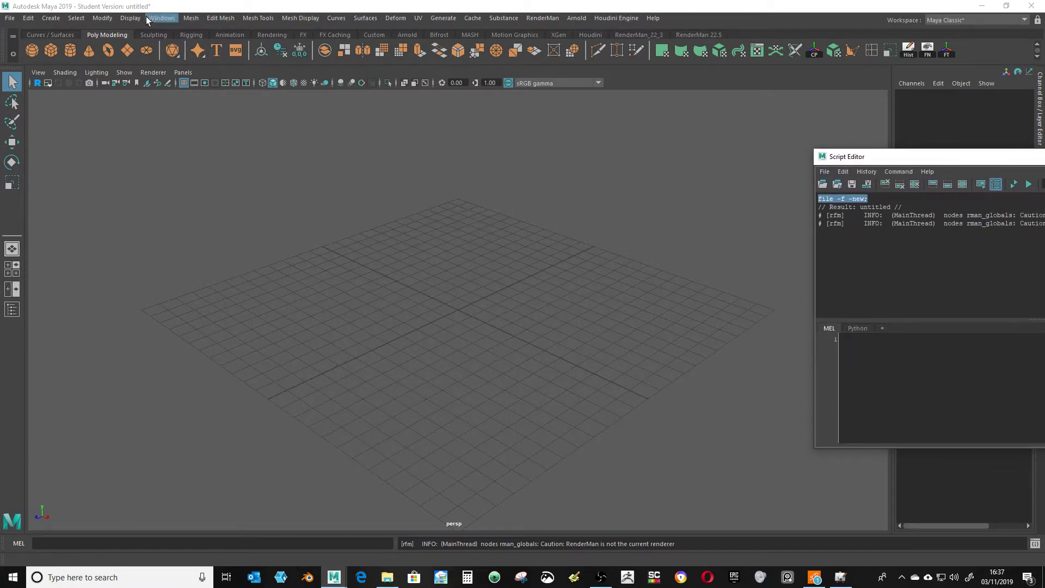
# - In Preferences > Settings, set the Linear unit to meter and save
pyautogui.click(217, 19)
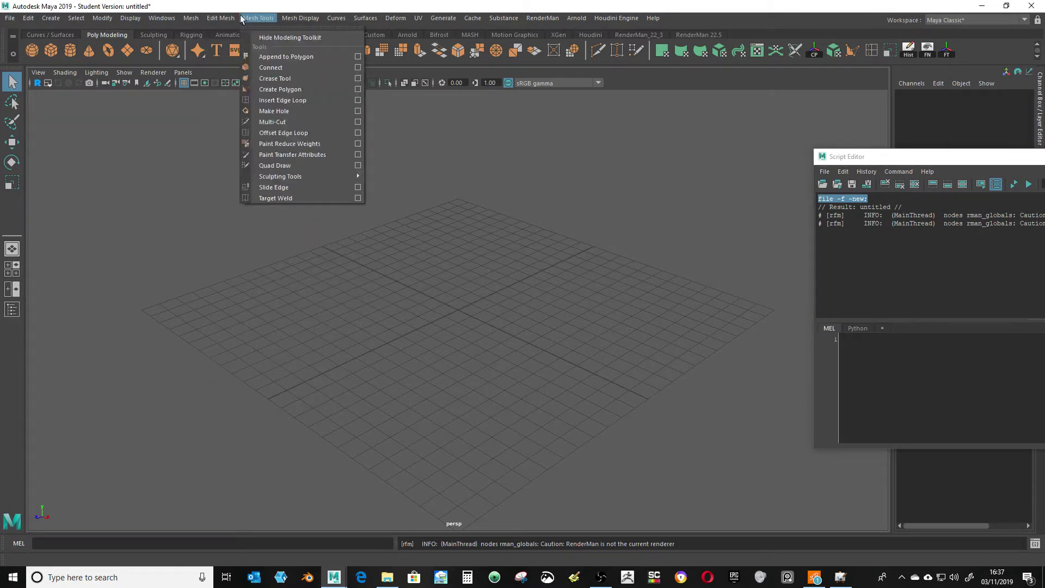
pyautogui.moveTo(161, 18)
pyautogui.moveTo(193, 122)
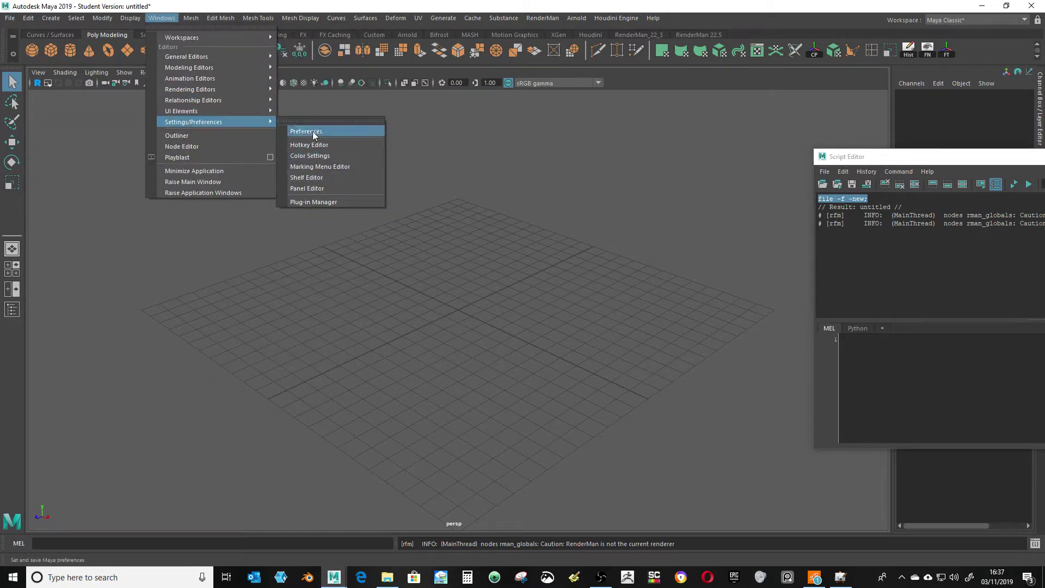
pyautogui.click(339, 133)
pyautogui.click(276, 293)
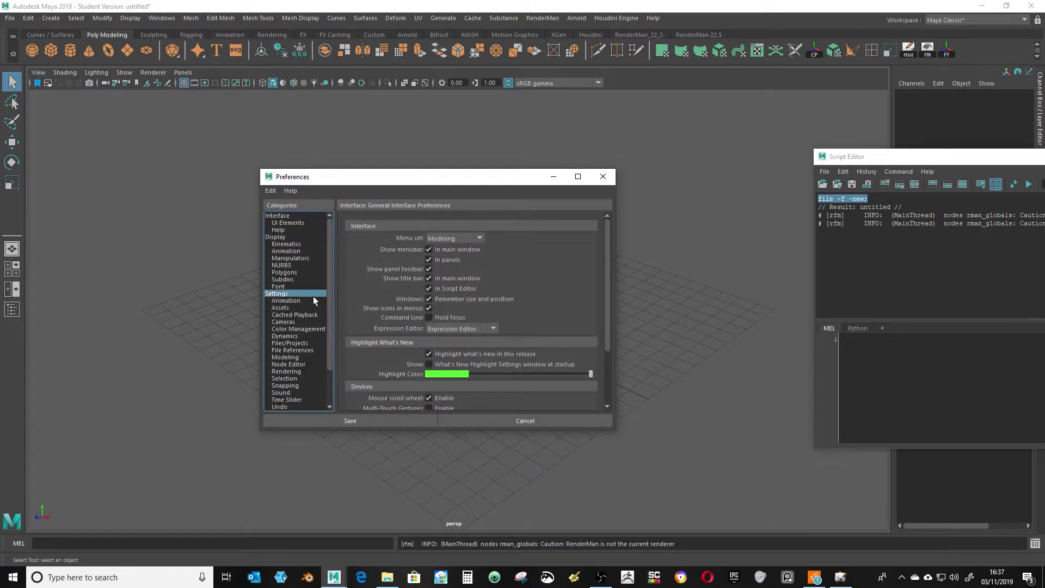
pyautogui.click(451, 263)
pyautogui.click(439, 295)
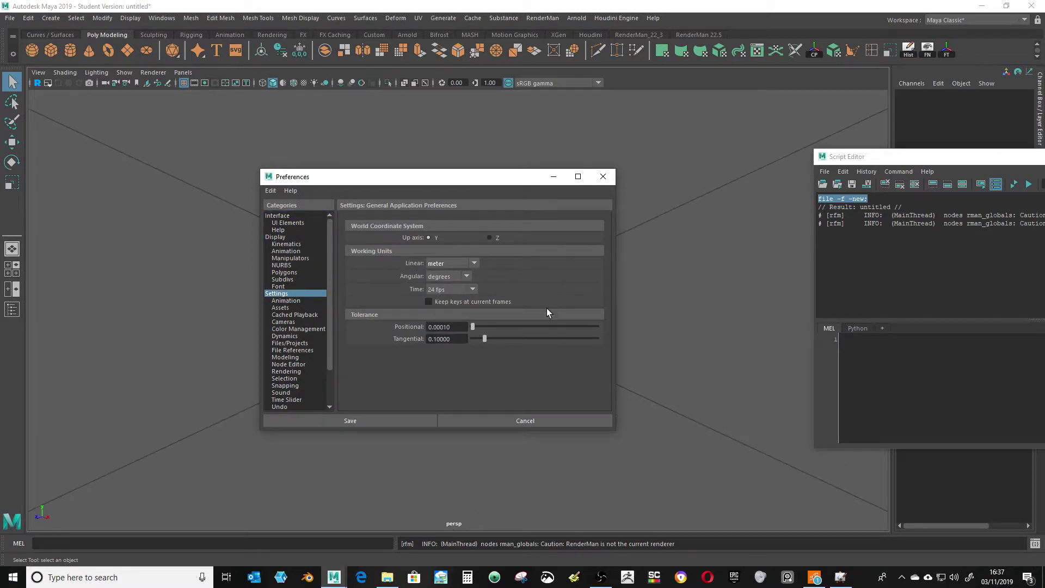
pyautogui.moveTo(874, 158); pyautogui.dragTo(729, 155)
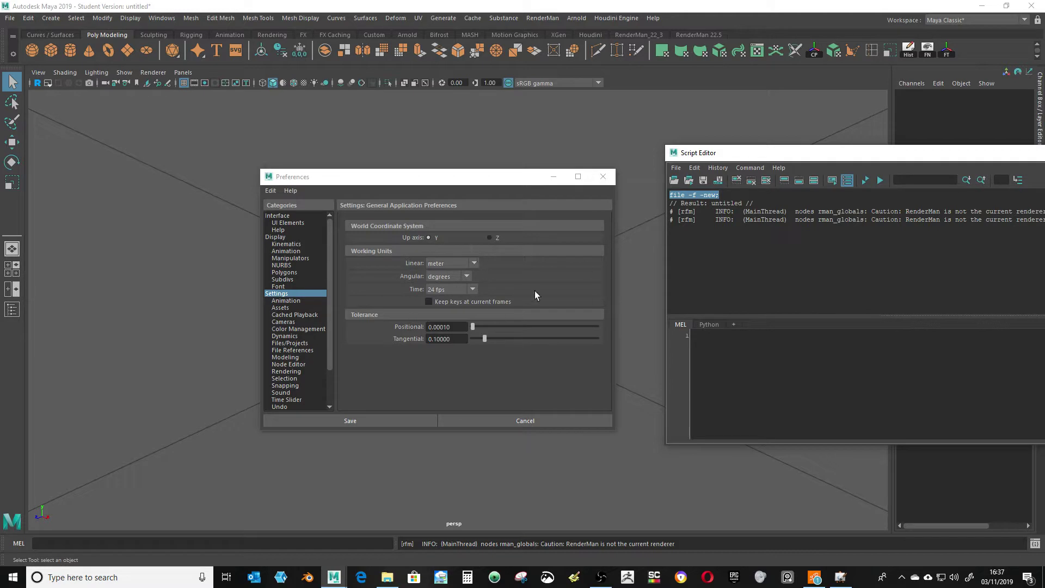
pyautogui.click(359, 423)
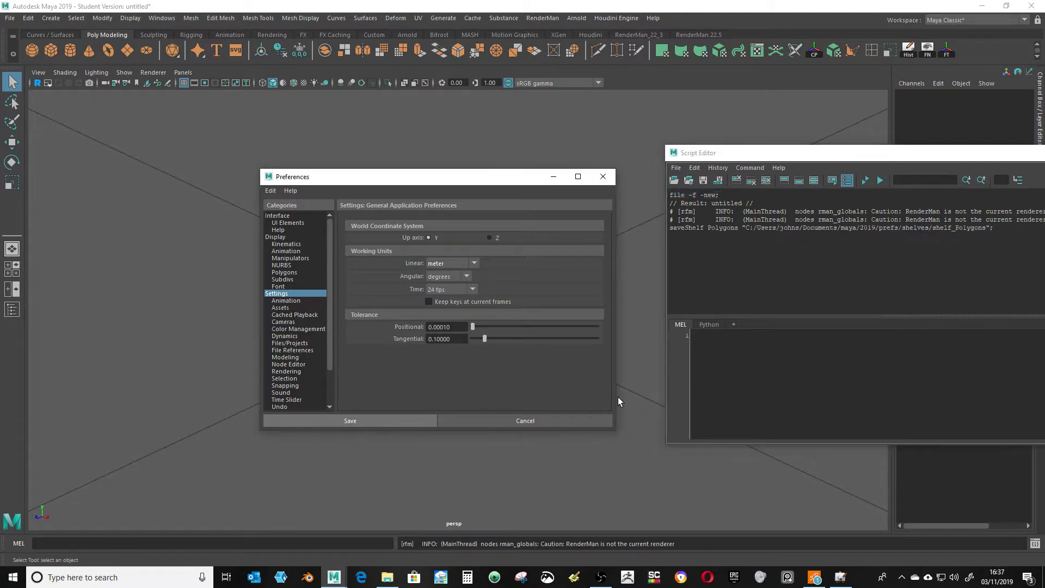
# - Clear the Script Editor's history log and move the window to the right
pyautogui.click(786, 349)
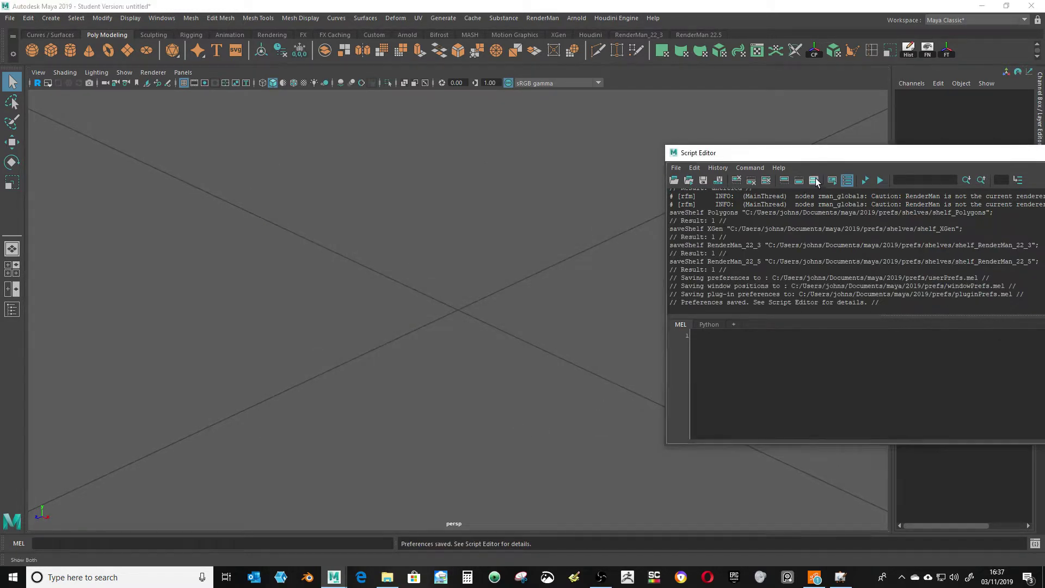
pyautogui.click(767, 181)
pyautogui.moveTo(753, 153); pyautogui.dragTo(1015, 156)
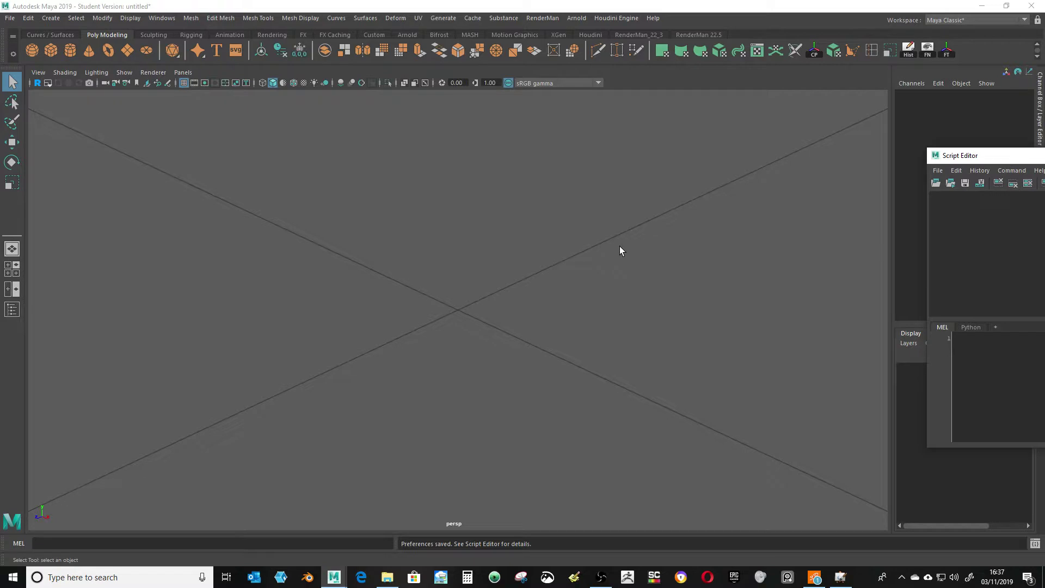
# - Switch the viewport to the four-view layout with the Spacebar
pyautogui.click(39, 72)
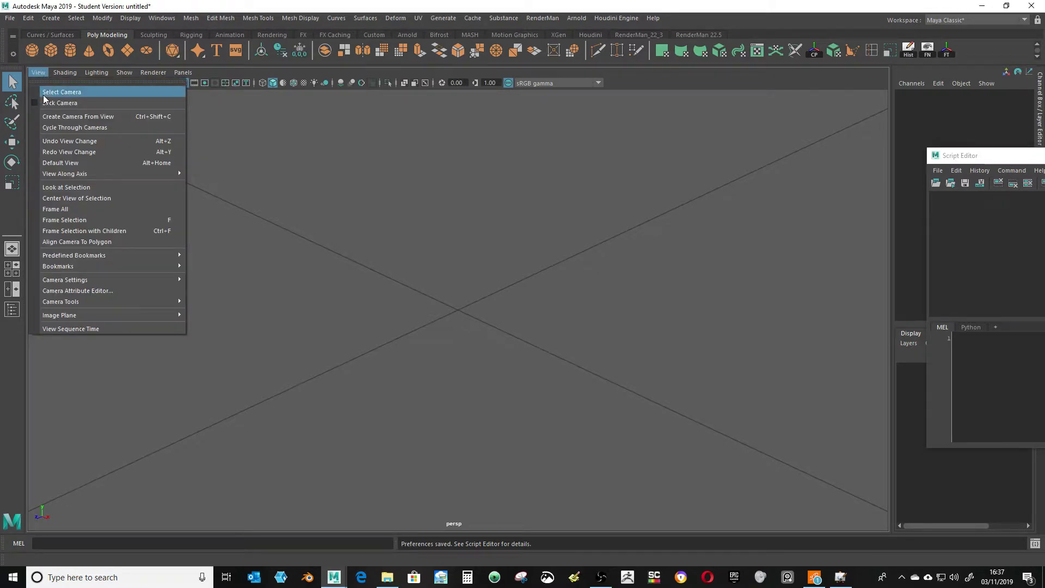
pyautogui.click(267, 114)
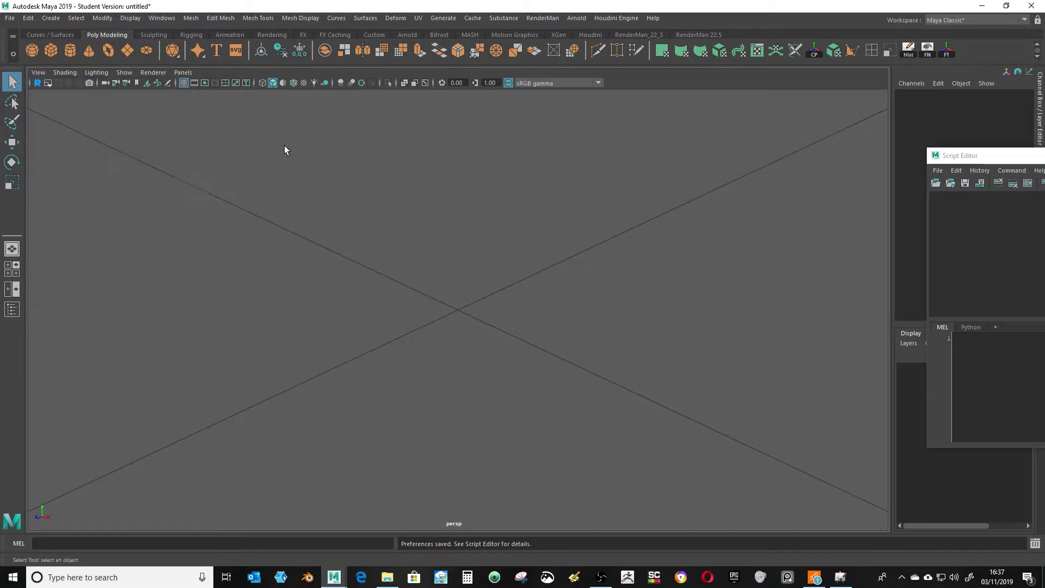
pyautogui.press('space')
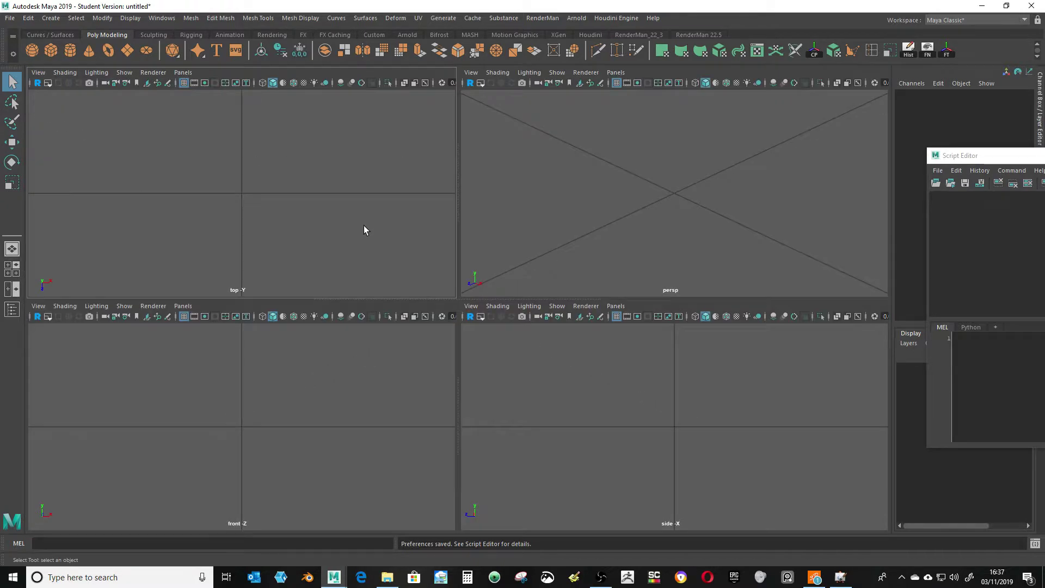
# - Select the top view's camera and set its Translate Y to 100
pyautogui.click(38, 73)
pyautogui.click(43, 92)
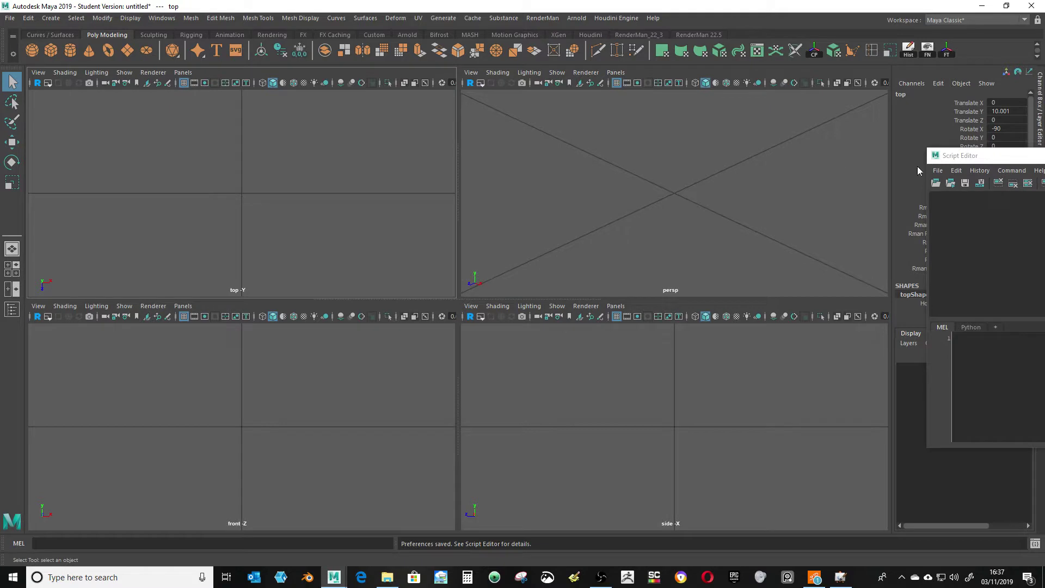
pyautogui.moveTo(950, 158); pyautogui.dragTo(110, 156)
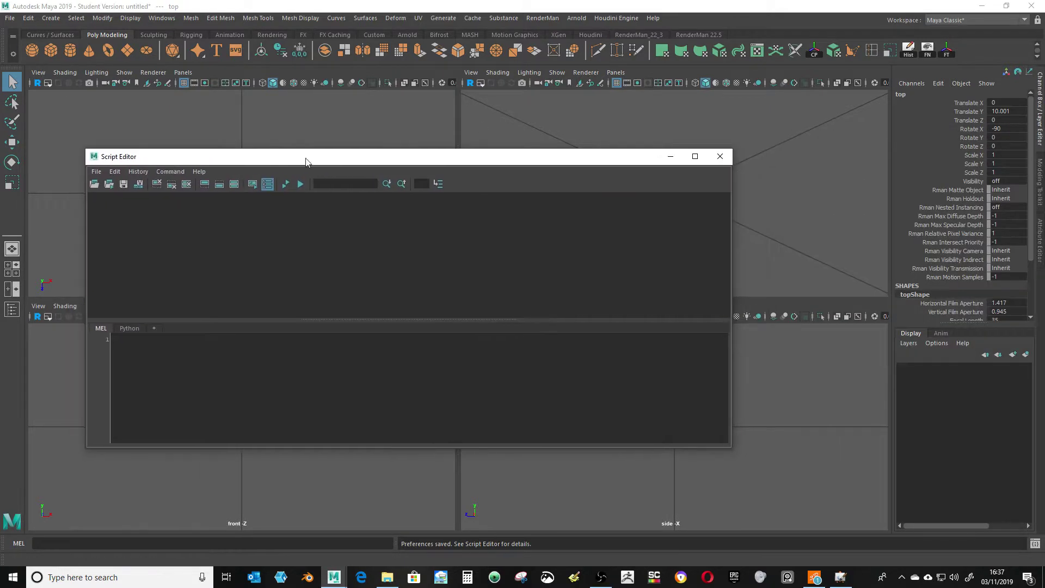
pyautogui.doubleClick(1009, 111)
pyautogui.write('1')
pyautogui.press('Return')
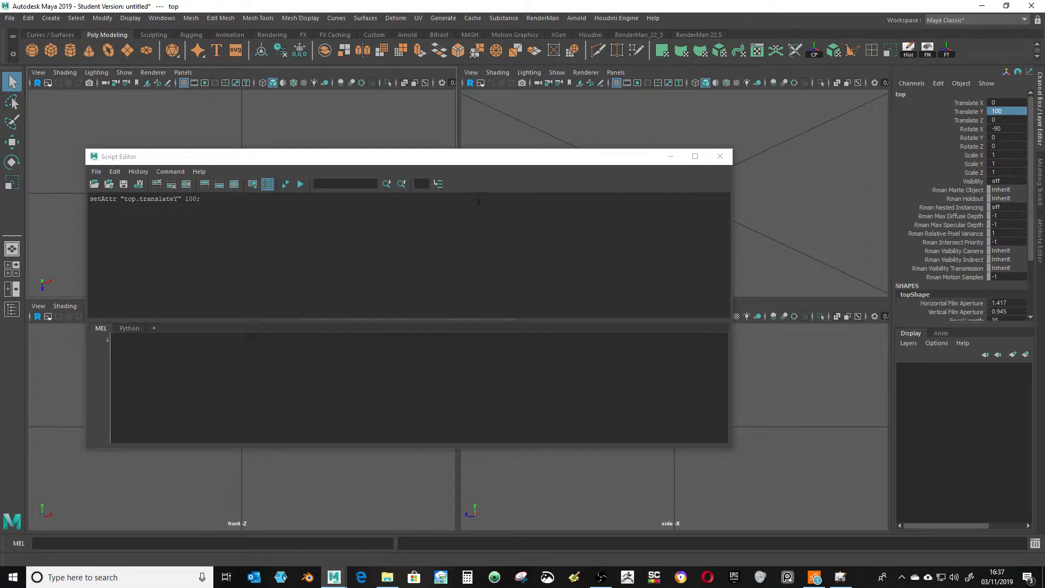
pyautogui.scroll(-3, 996, 249)
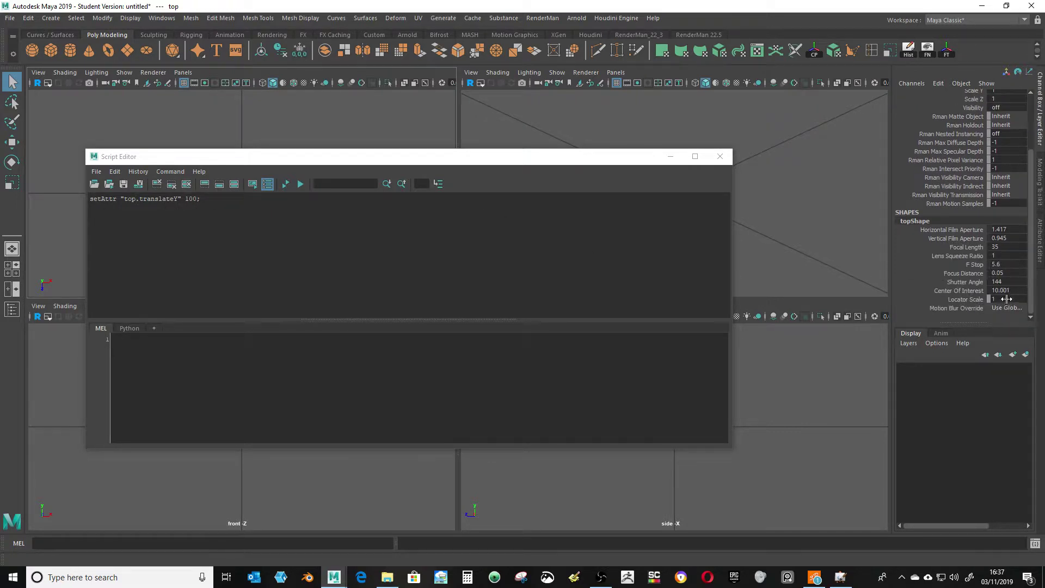
# - Set the top camera's Far Clip Plane to 500
pyautogui.click(1041, 248)
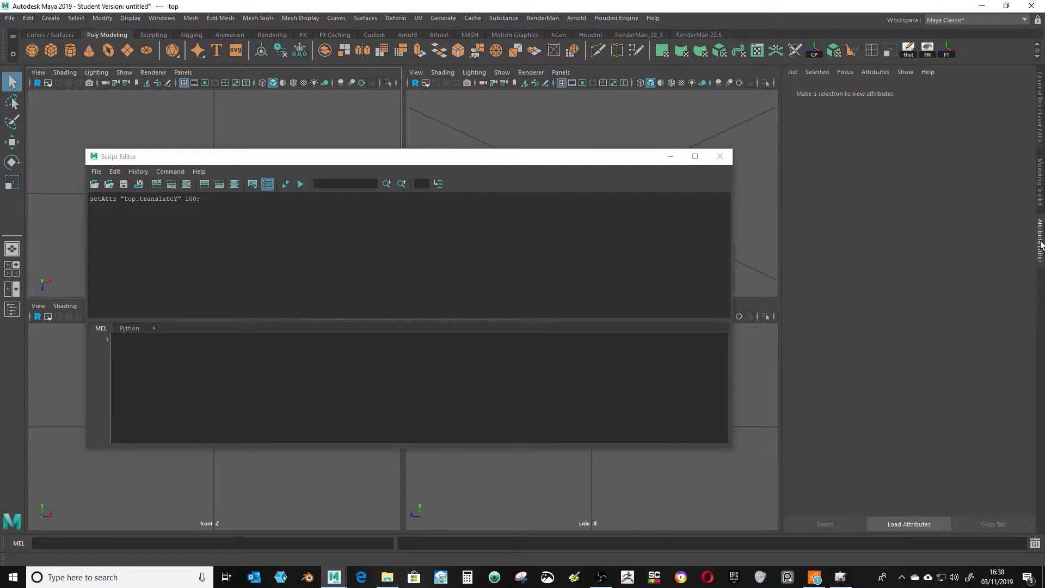
pyautogui.click(899, 276)
pyautogui.write('500')
pyautogui.press('Return')
# - Copy both logged top-camera commands from history into the MEL input
pyautogui.moveTo(233, 206); pyautogui.dragTo(90, 198)
pyautogui.hotkey('ctrl', 'c')
pyautogui.click(140, 354)
pyautogui.hotkey('ctrl', 'v')
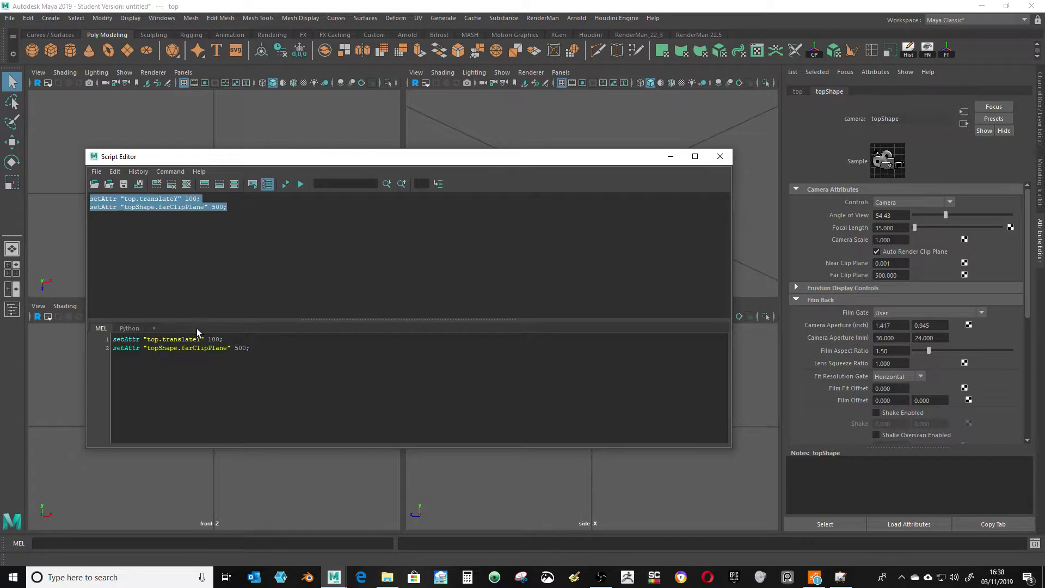
pyautogui.moveTo(302, 320); pyautogui.dragTo(302, 306)
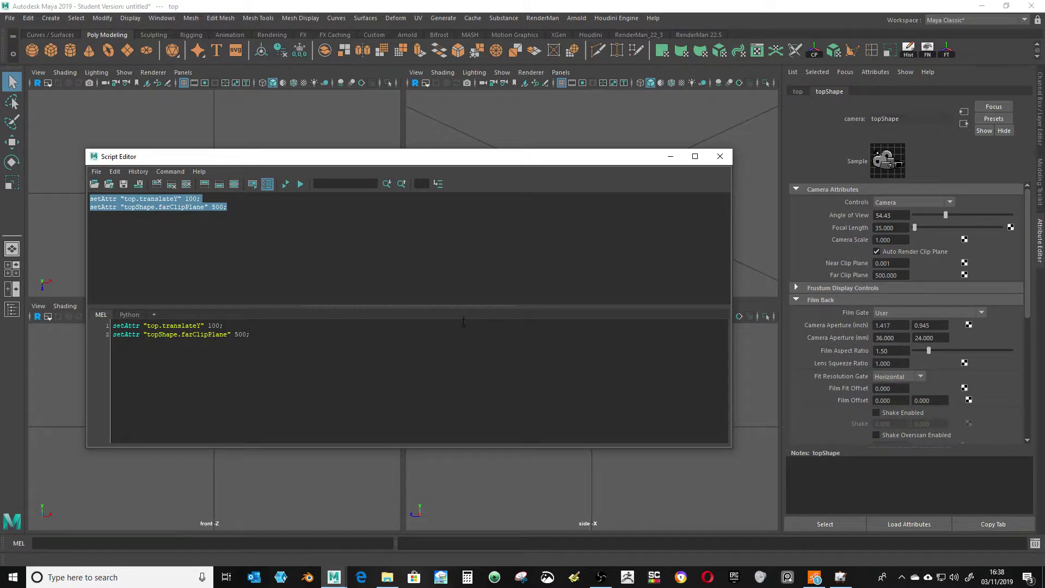
pyautogui.moveTo(468, 168); pyautogui.dragTo(543, 221)
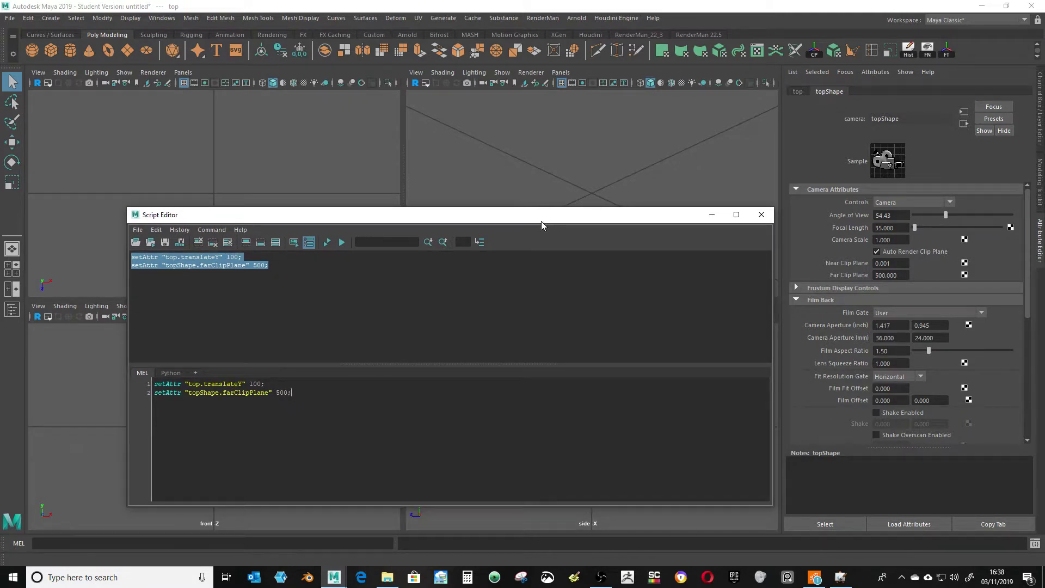
pyautogui.moveTo(545, 219); pyautogui.dragTo(511, 181)
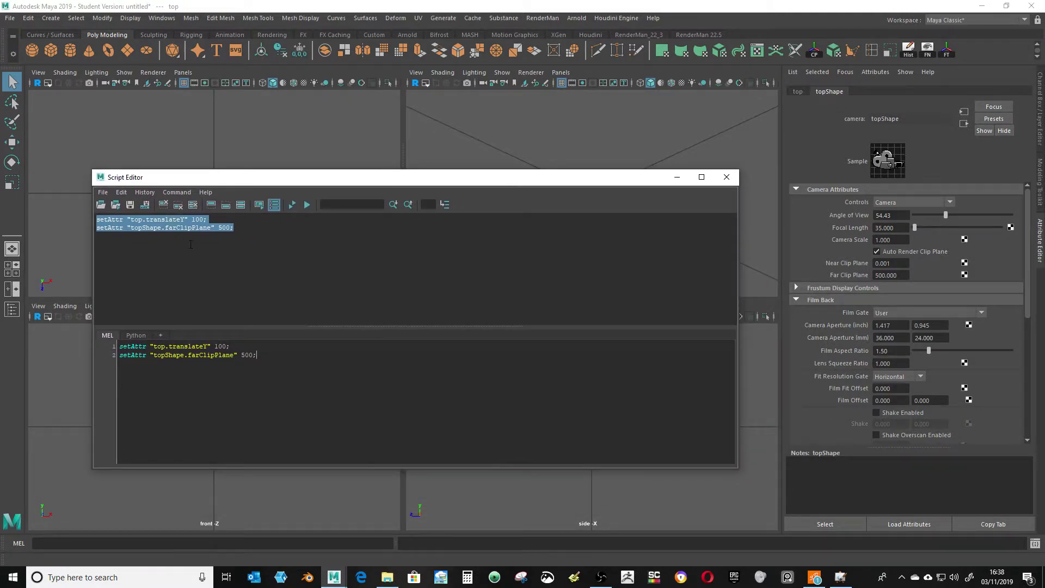
pyautogui.moveTo(245, 177); pyautogui.dragTo(659, 139)
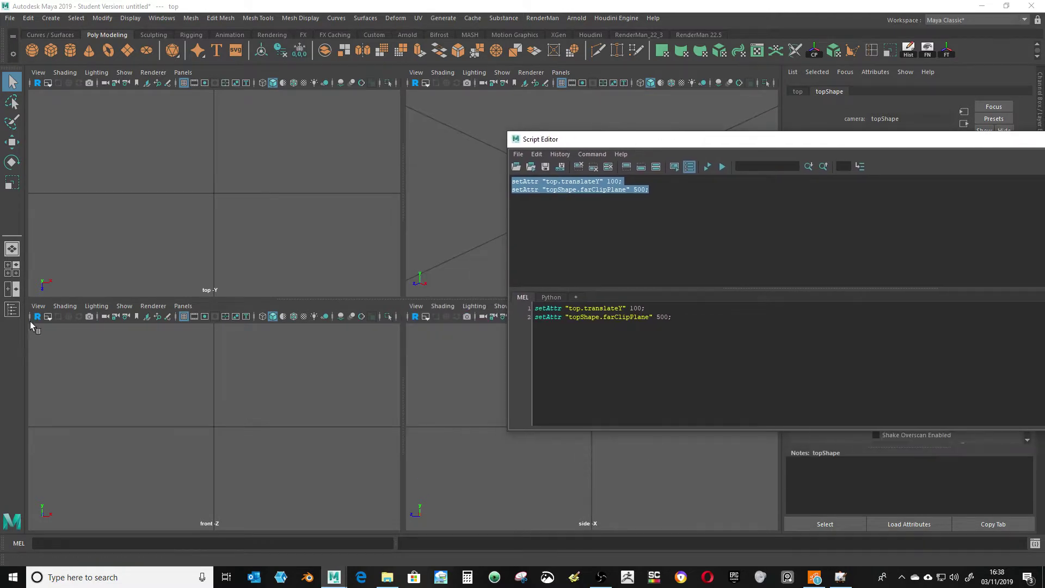
# - Select the front view's camera and set its Translate Z to 100
pyautogui.click(38, 306)
pyautogui.click(55, 328)
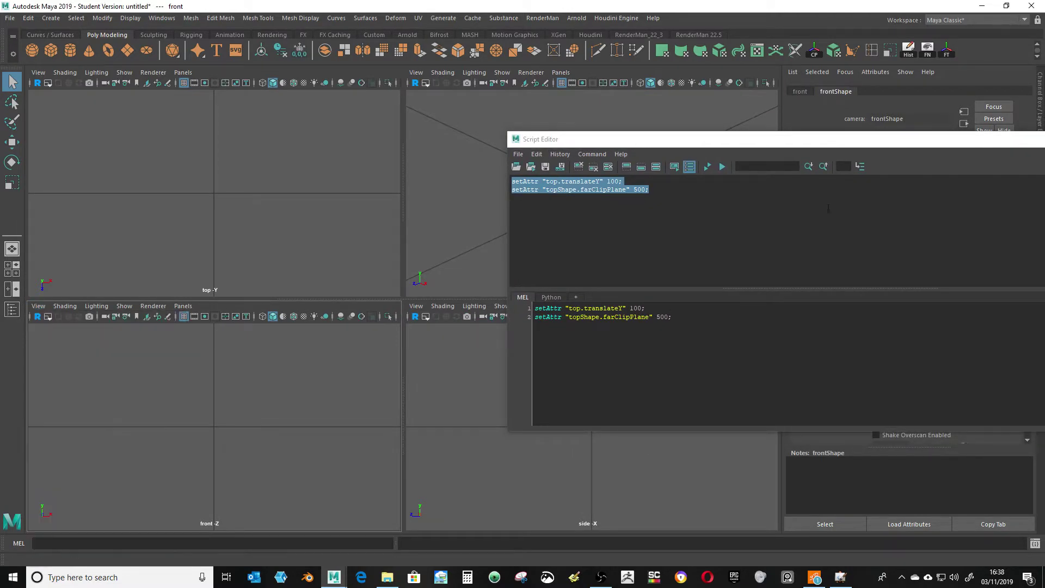
pyautogui.moveTo(822, 140); pyautogui.dragTo(264, 183)
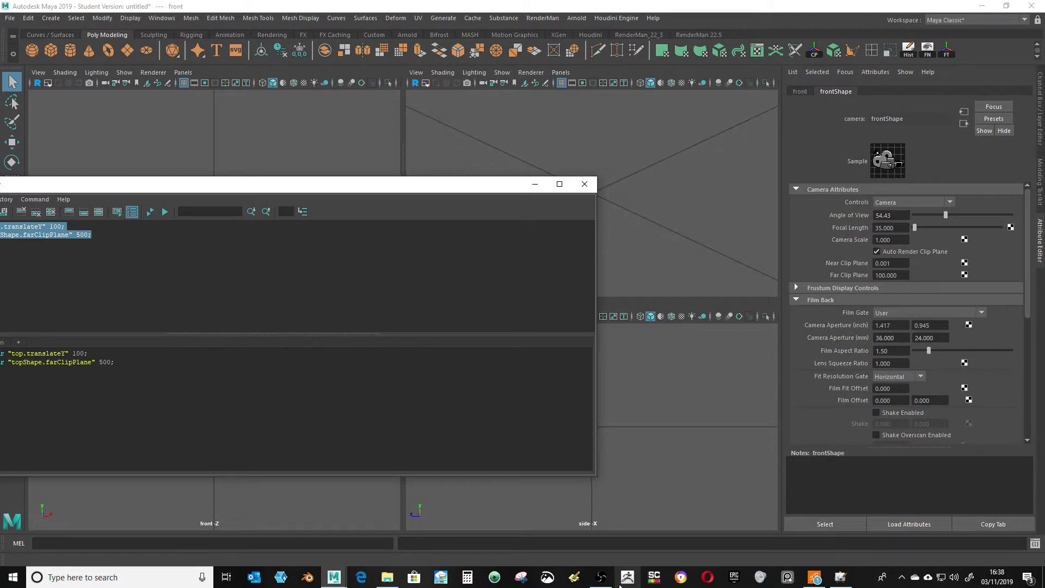
pyautogui.moveTo(398, 186); pyautogui.dragTo(764, 150)
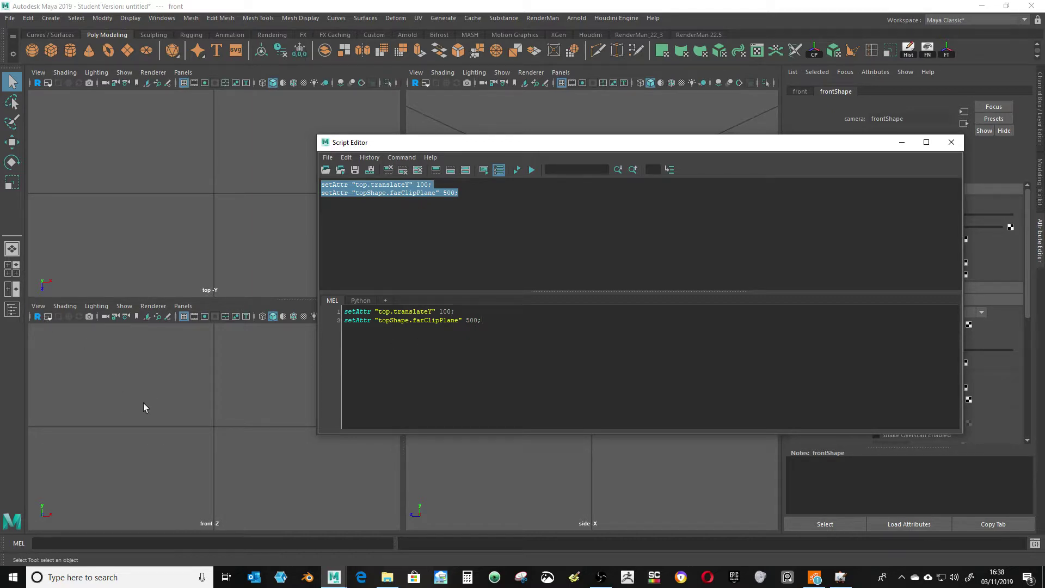
pyautogui.moveTo(810, 143); pyautogui.dragTo(598, 141)
pyautogui.click(1034, 129)
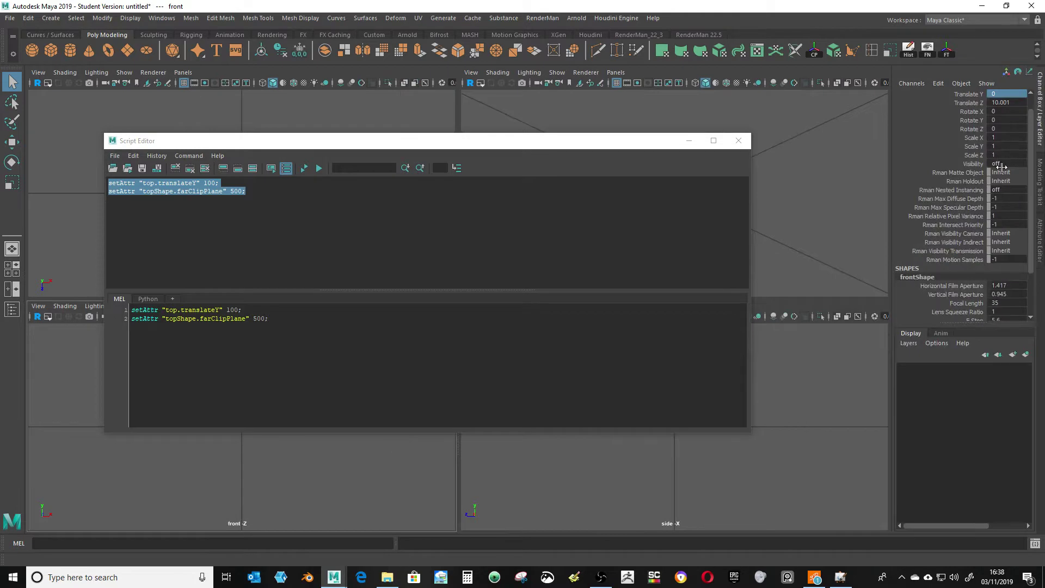
pyautogui.doubleClick(1006, 102)
pyautogui.write('100')
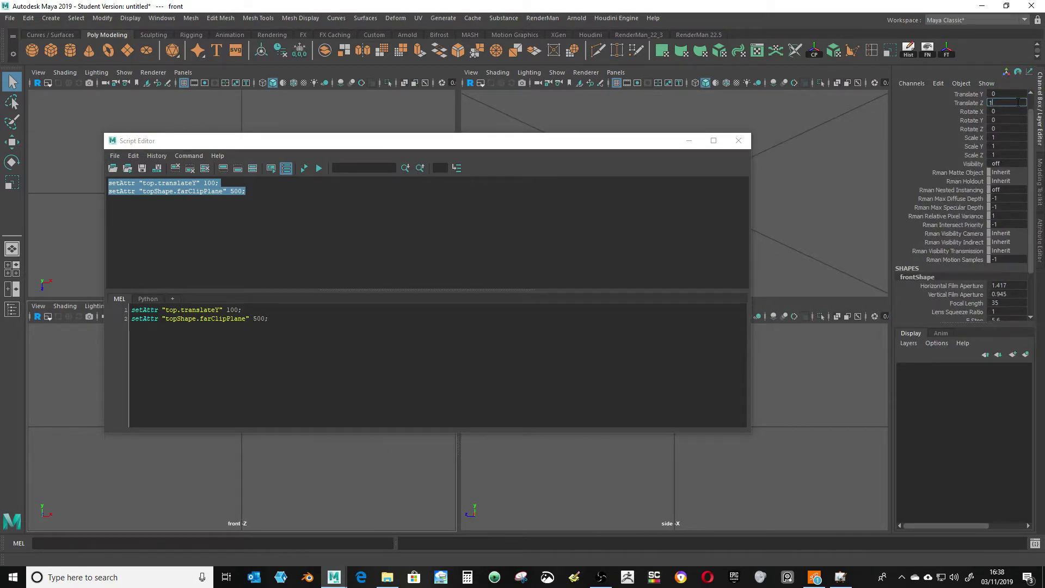
pyautogui.press('Return')
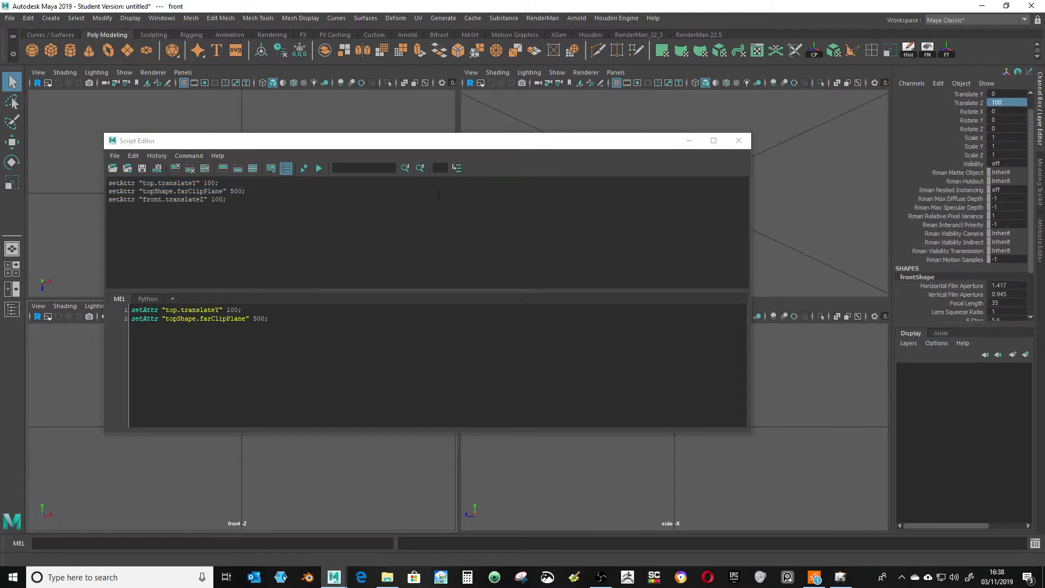
# - Reselect the front camera and set its Far Clip Plane to 500
pyautogui.click(41, 71)
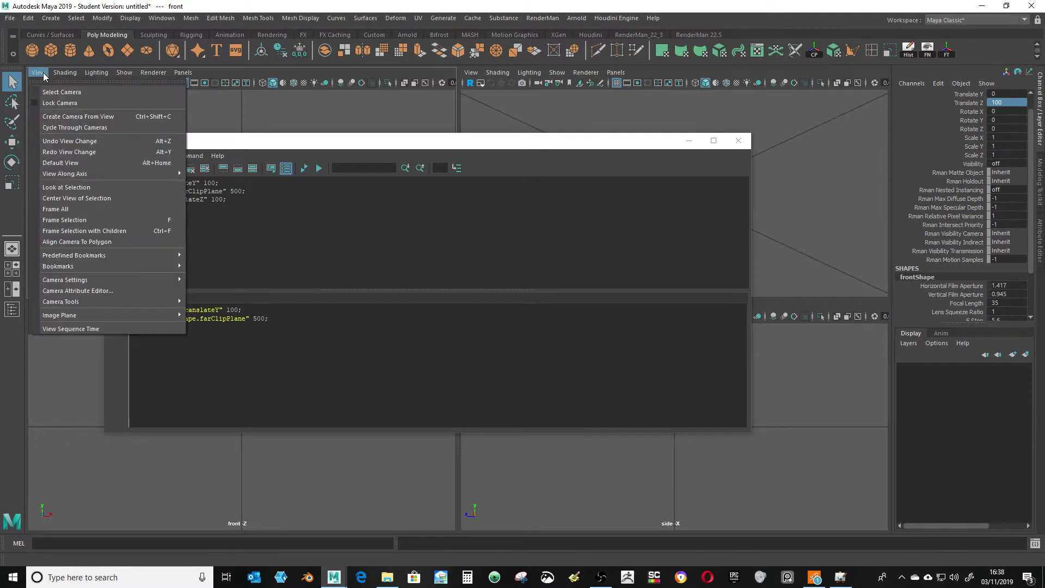
pyautogui.click(68, 336)
pyautogui.click(38, 305)
pyautogui.click(52, 329)
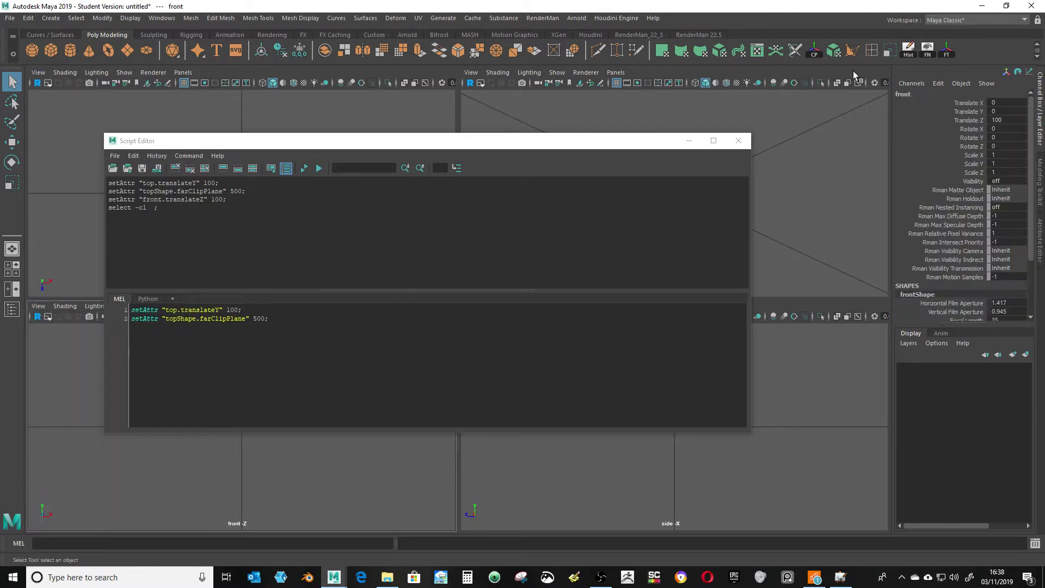
pyautogui.click(1040, 240)
pyautogui.scroll(-3, 940, 282)
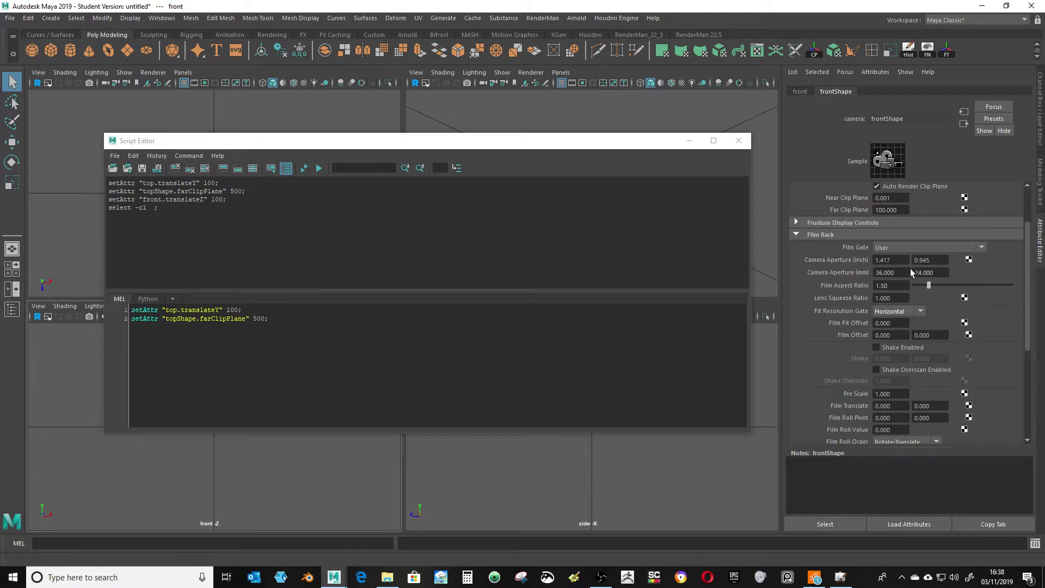
pyautogui.click(885, 210)
pyautogui.write('100')
pyautogui.press('Return')
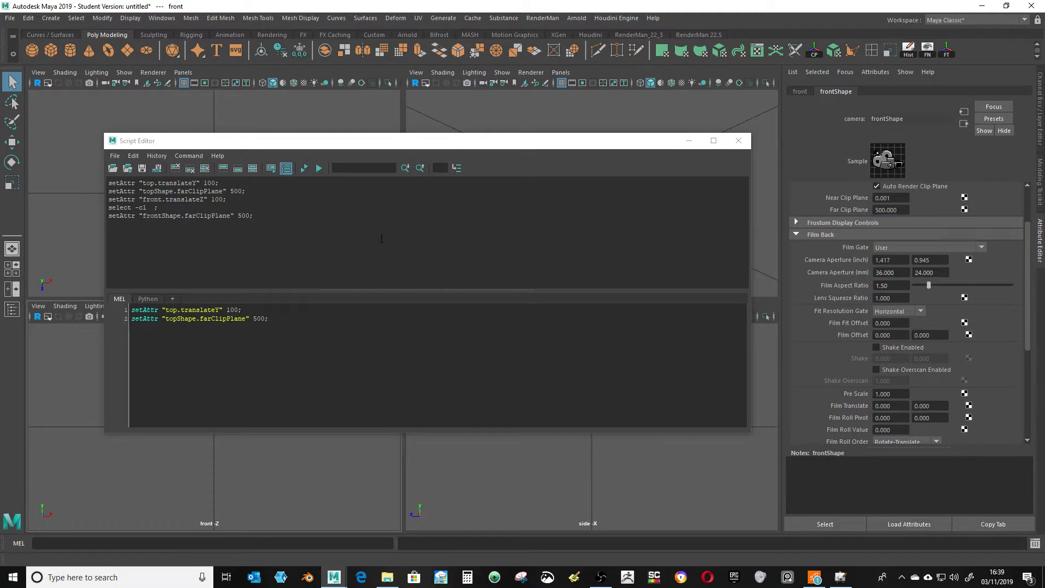
# - Copy the front.translateZ and frontShape far clip commands into the MEL input
pyautogui.moveTo(227, 199); pyautogui.dragTo(90, 206)
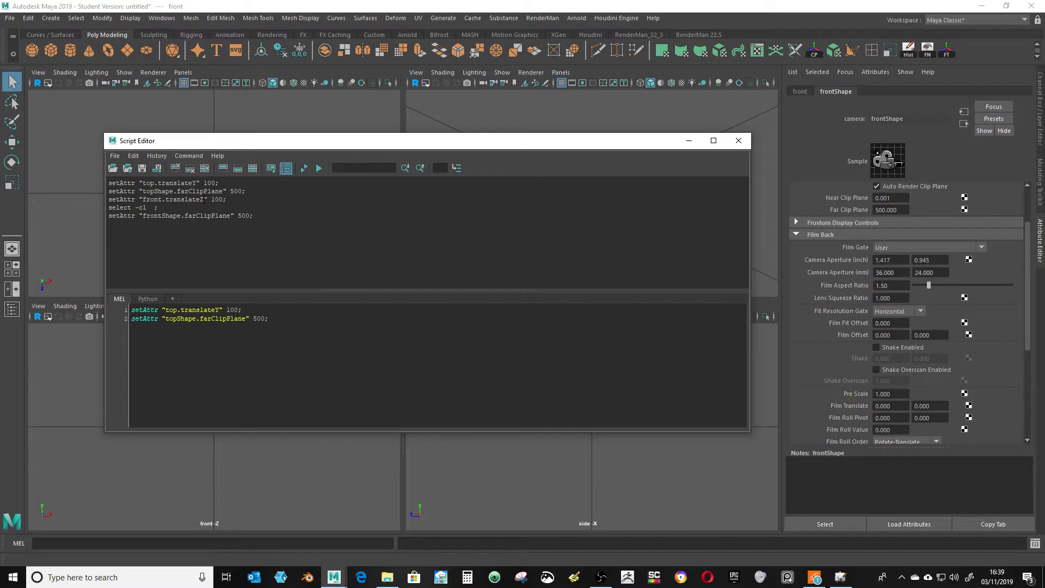
pyautogui.tripleClick(205, 199)
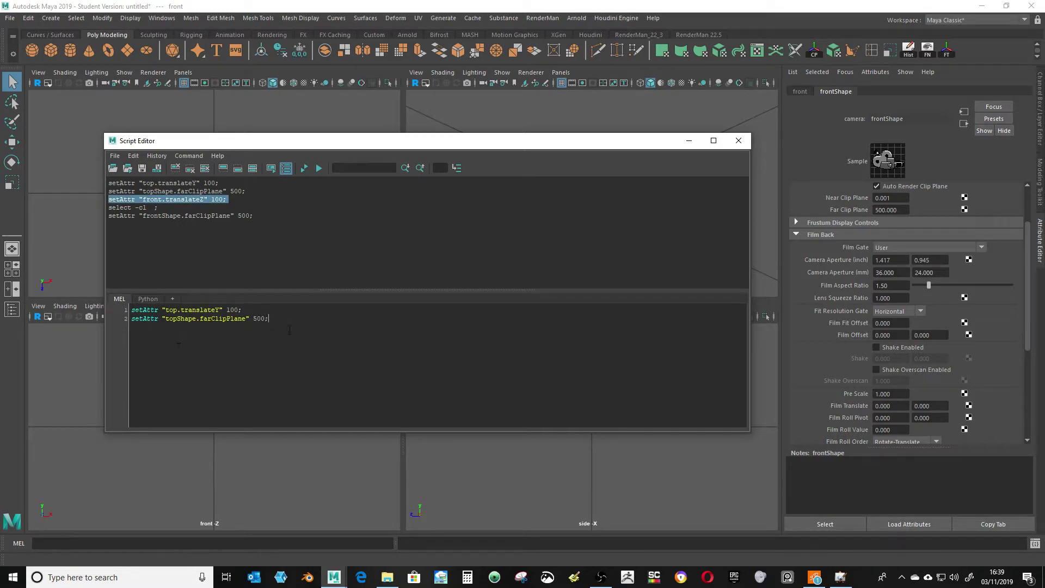
pyautogui.moveTo(275, 298); pyautogui.dragTo(275, 301)
pyautogui.tripleClick(167, 216)
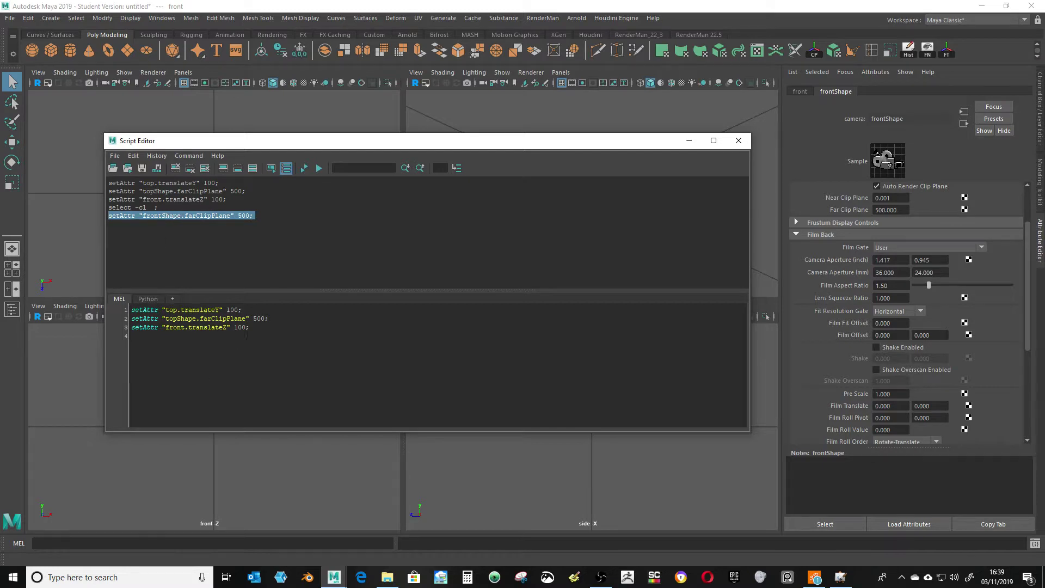
pyautogui.write('setAttr "frontShape.farClipPlane" 500;')
# - Select the side view's camera and set its Translate X to 100
pyautogui.click(688, 143)
pyautogui.click(416, 306)
pyautogui.click(435, 318)
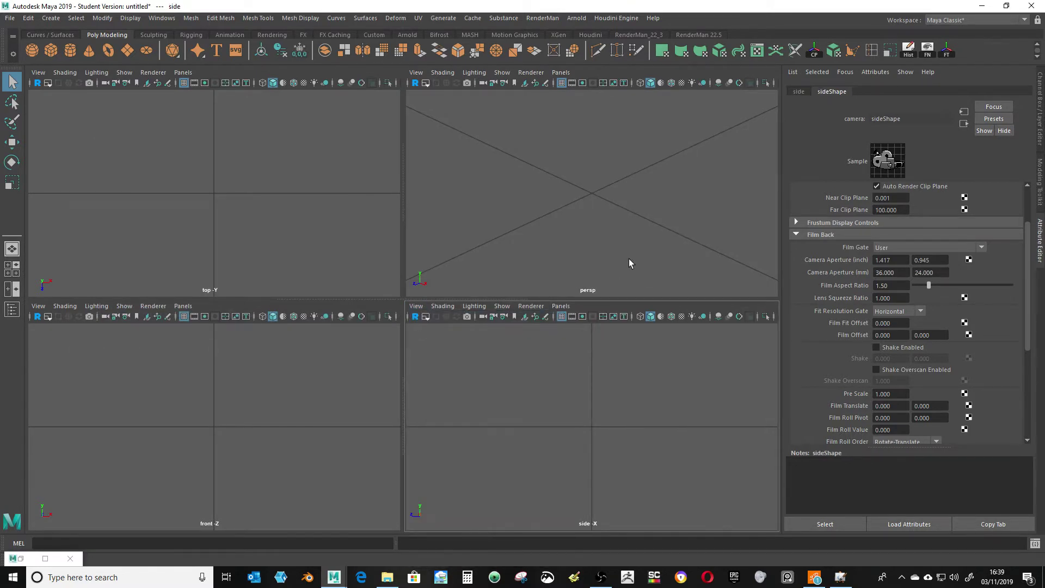
pyautogui.click(893, 223)
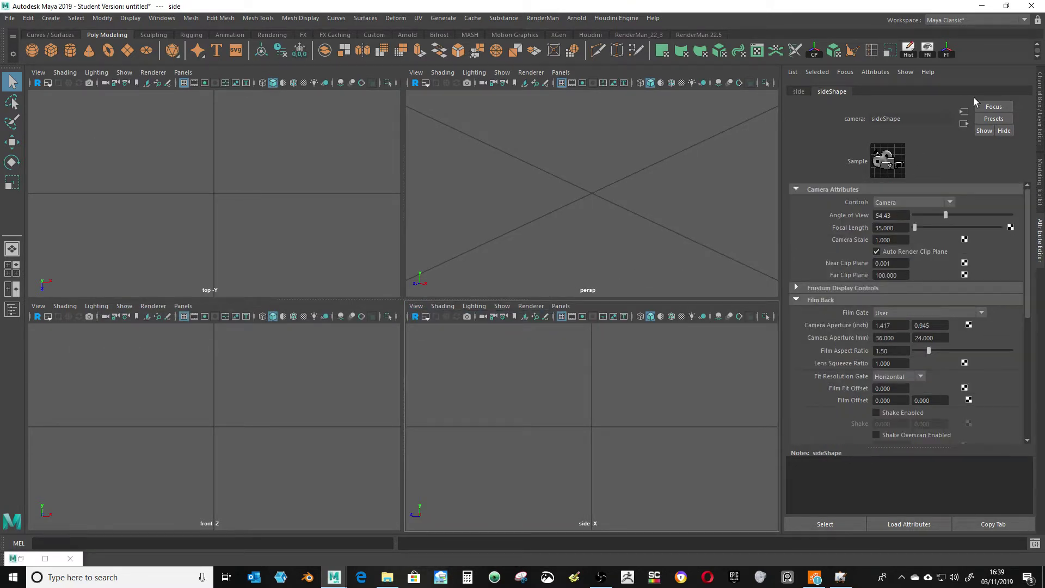
pyautogui.click(1041, 89)
pyautogui.click(1005, 103)
pyautogui.write('100')
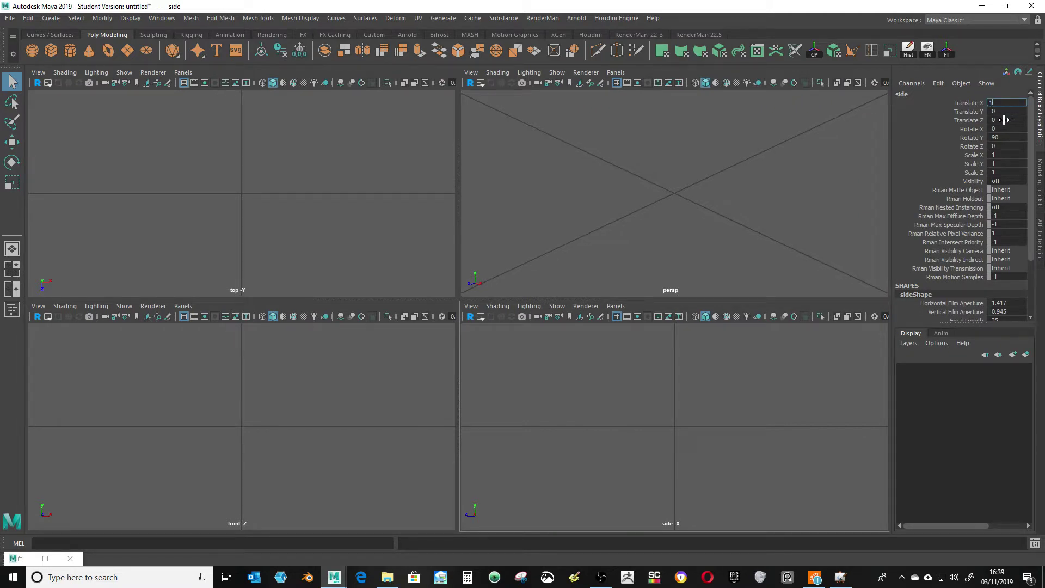
# - Set the side camera's Far Clip Plane to 500
pyautogui.click(1041, 226)
pyautogui.click(907, 275)
pyautogui.write('500')
pyautogui.press('Return')
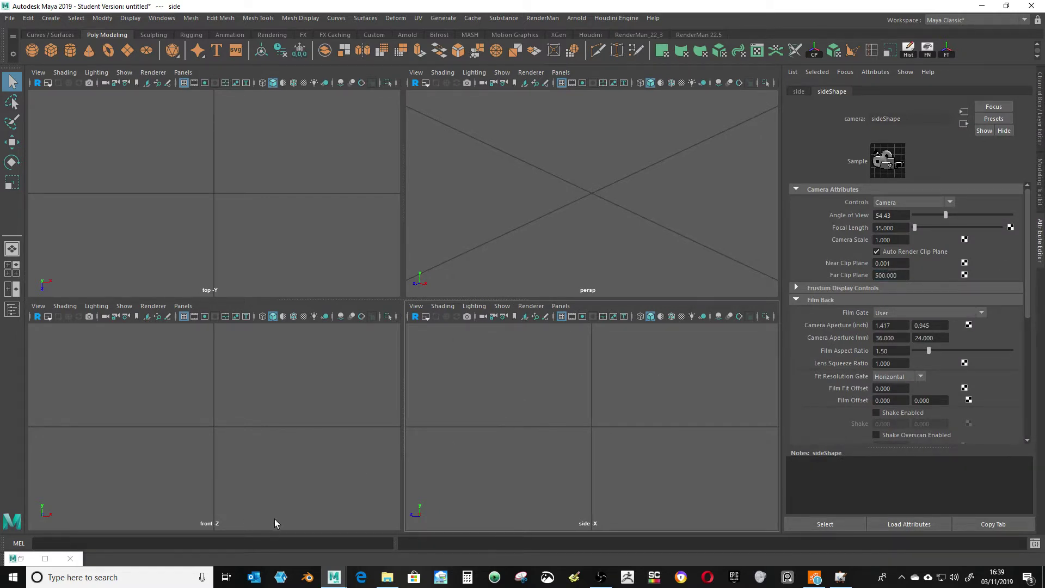
# - Add the side-camera commands to the MEL input and drag all six lines onto the shelf
pyautogui.click(45, 559)
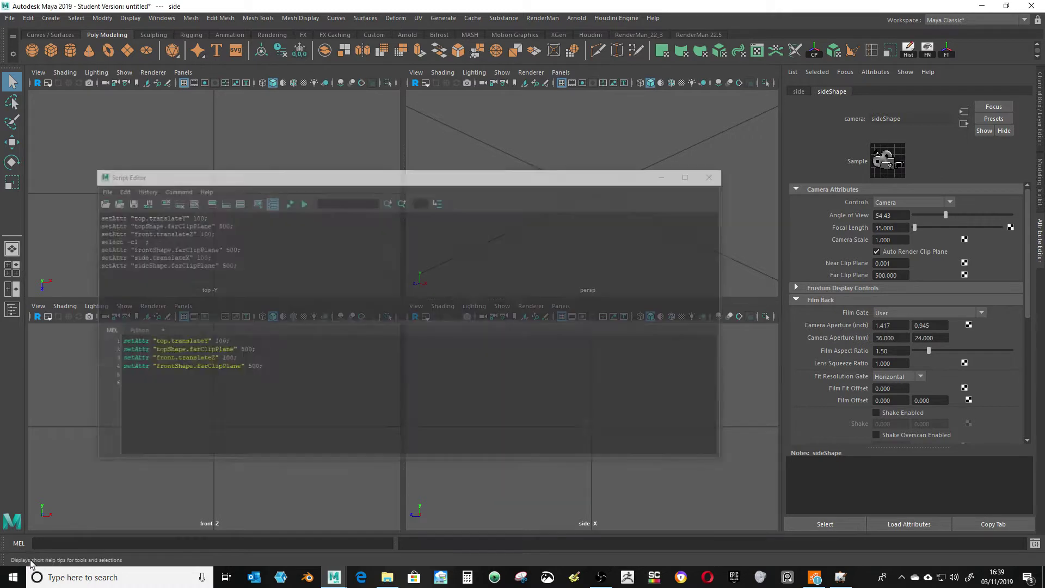
pyautogui.moveTo(263, 246); pyautogui.dragTo(107, 224)
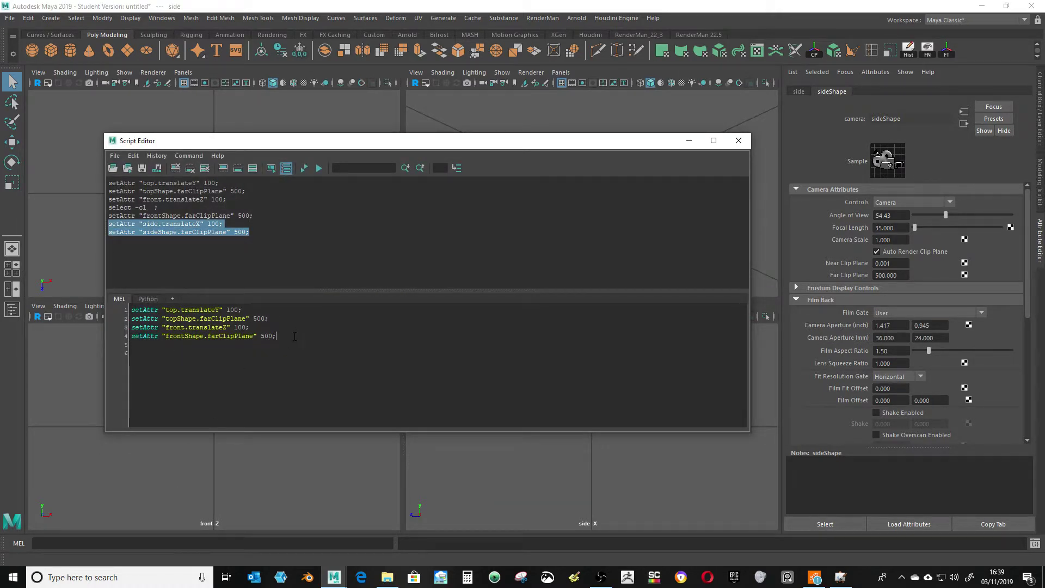
pyautogui.write('setAttr "side.translateX" 100; setAttr "sideShape.farClipPlane" 500;')
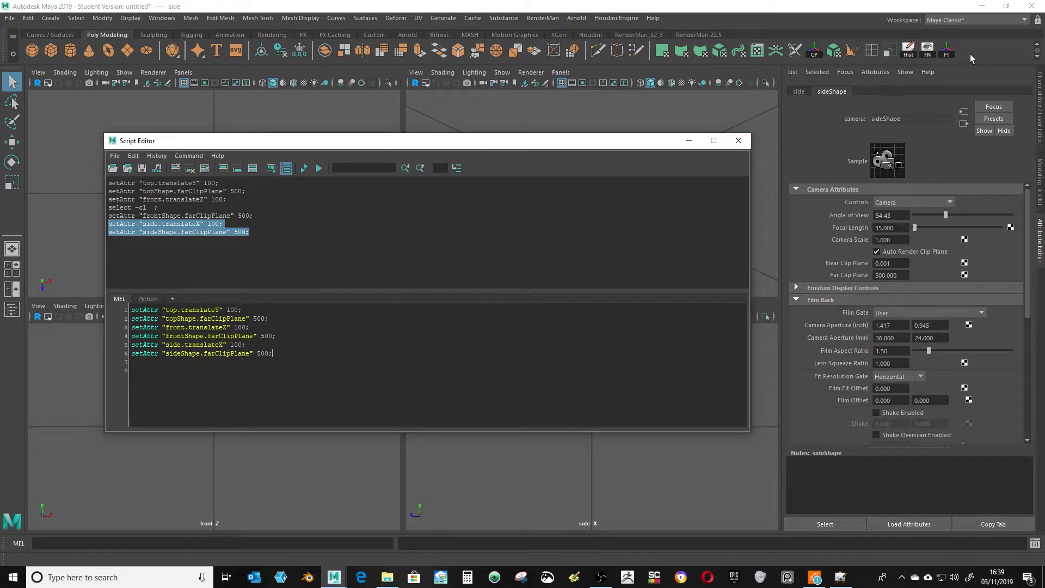
pyautogui.moveTo(286, 353); pyautogui.dragTo(132, 308)
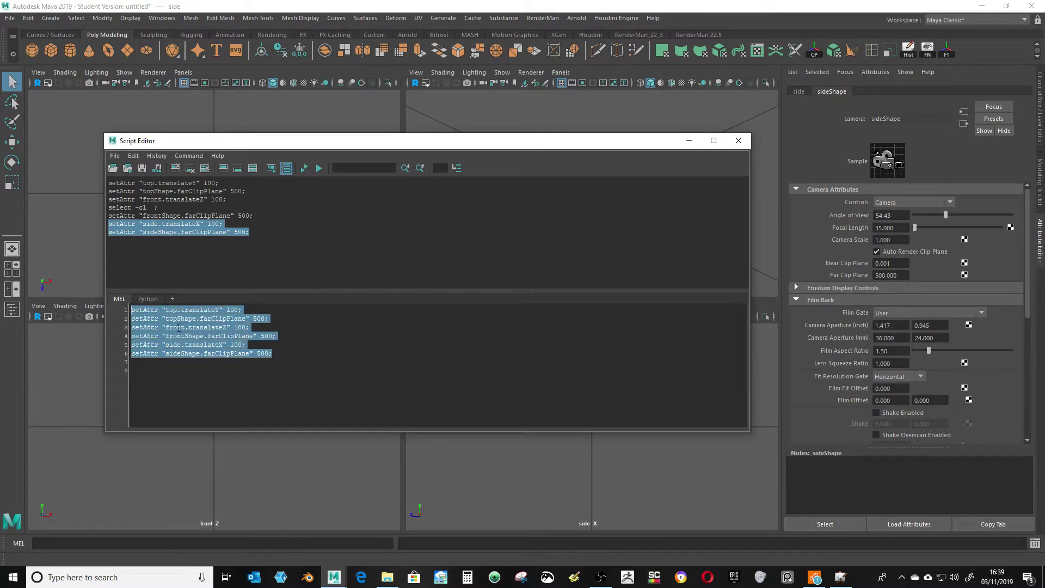
pyautogui.moveTo(181, 332); pyautogui.dragTo(974, 59)
# - Close the script window and start a new scene, discarding the unsaved one
pyautogui.click(739, 140)
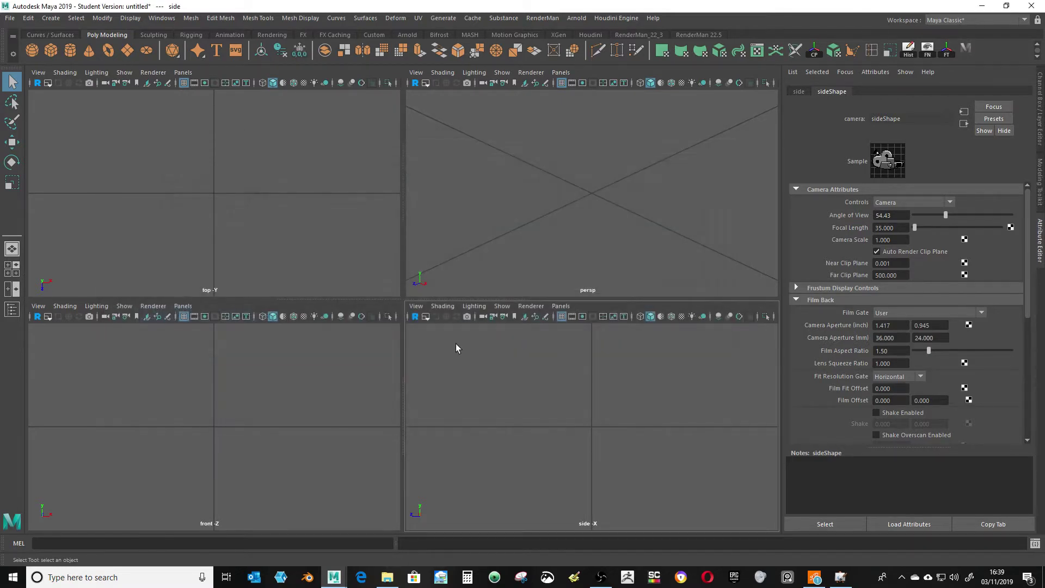
pyautogui.click(10, 18)
pyautogui.click(25, 34)
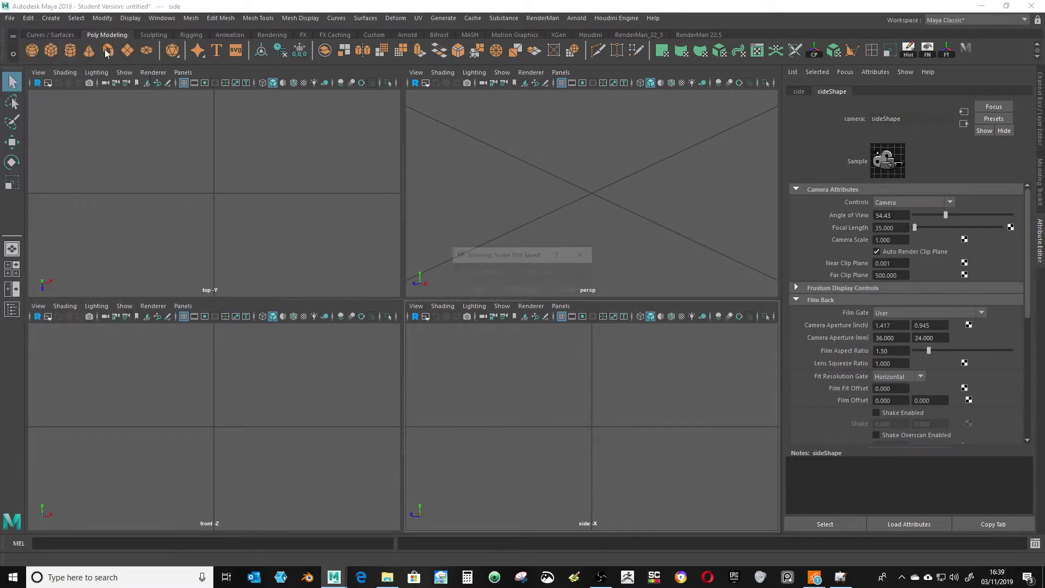
pyautogui.click(520, 291)
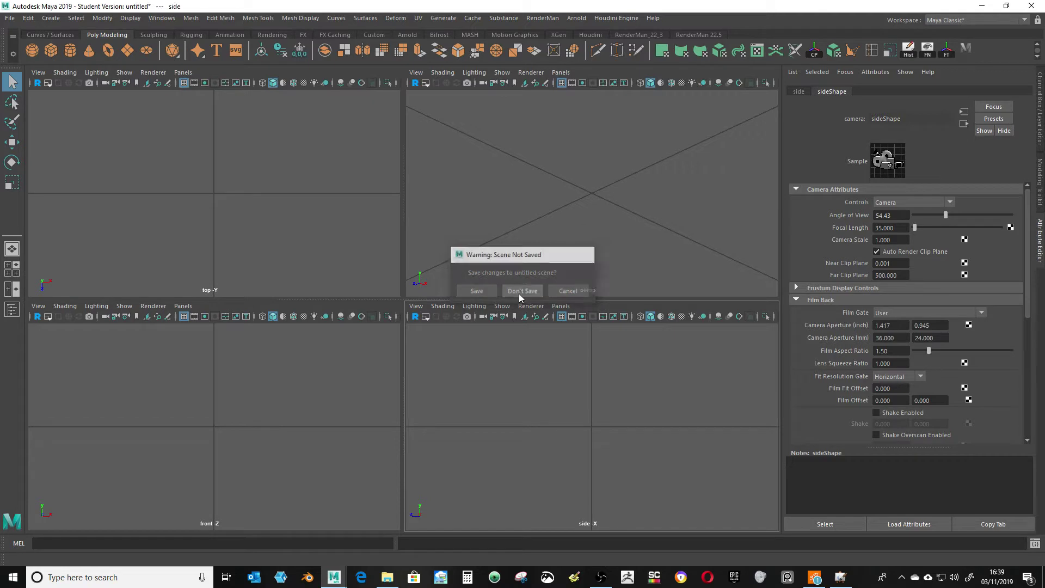
# - Set the Linear working unit to meter in Preferences and save
pyautogui.click(162, 18)
pyautogui.moveTo(228, 122)
pyautogui.click(321, 124)
pyautogui.click(273, 293)
pyautogui.click(443, 264)
pyautogui.click(435, 298)
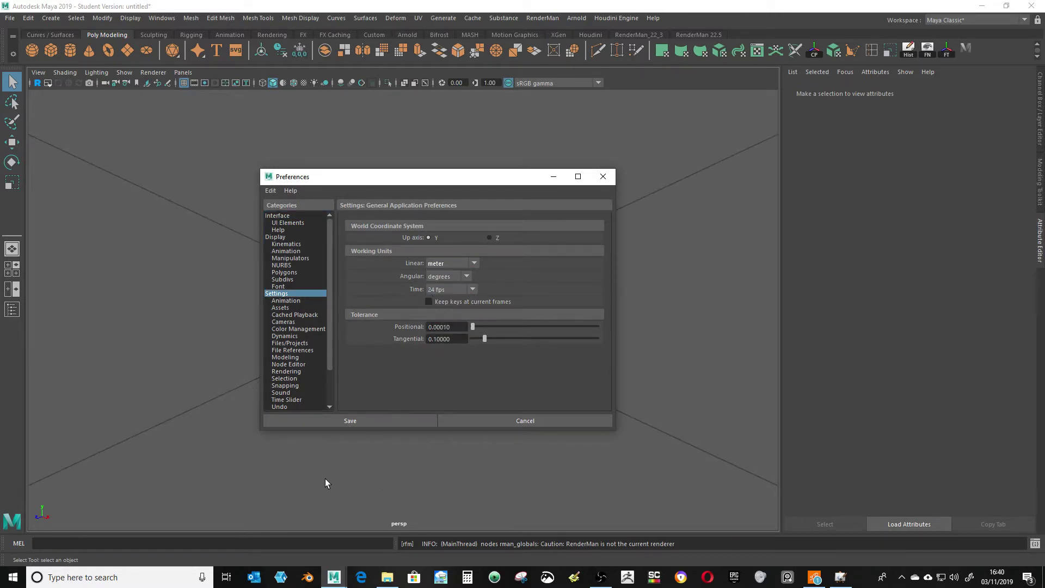
pyautogui.click(339, 423)
# - Switch to the four-view layout and select the top camera to inspect its attributes
pyautogui.click(12, 268)
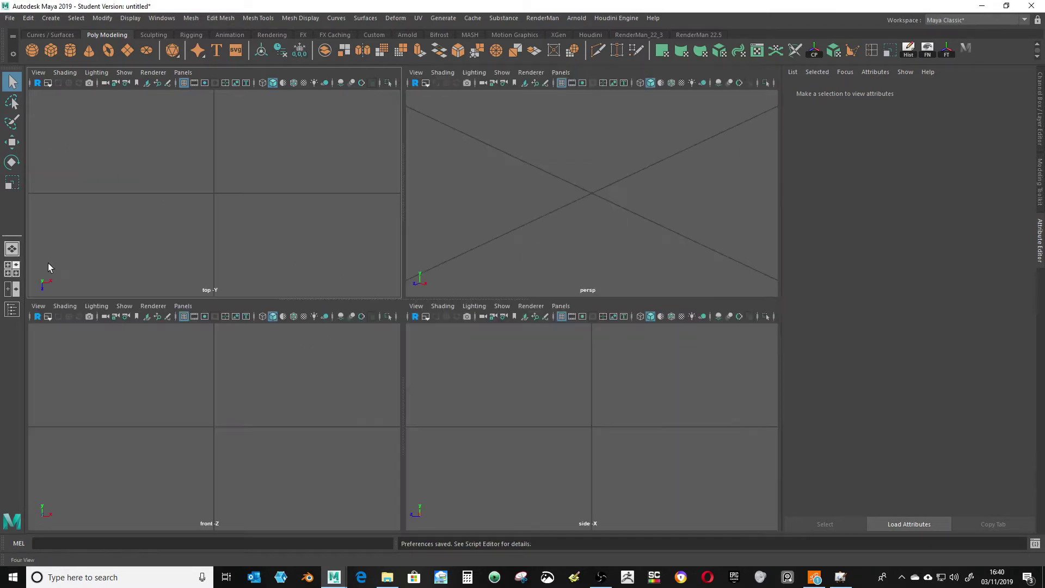
pyautogui.click(34, 74)
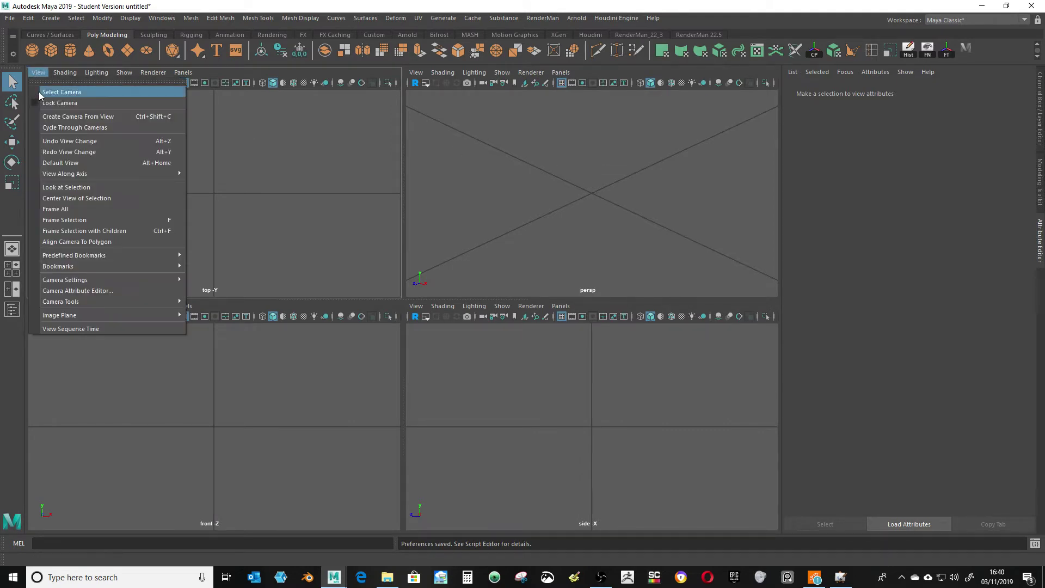
pyautogui.click(58, 107)
pyautogui.click(1041, 104)
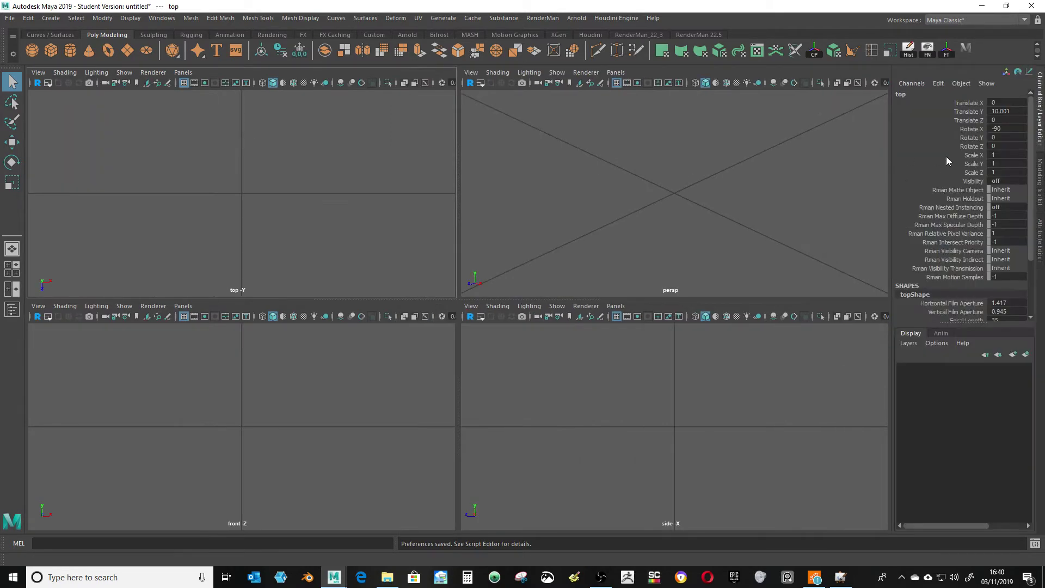
pyautogui.click(1040, 248)
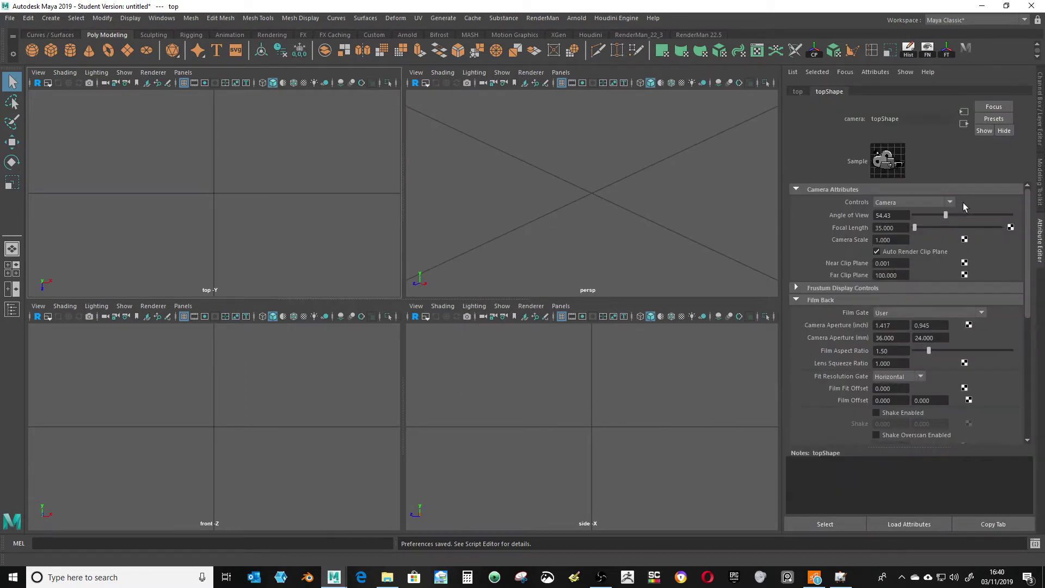
pyautogui.click(1041, 107)
# - Run the camera-setup shelf button, verify the 500 far clip, and deselect everything
pyautogui.click(969, 48)
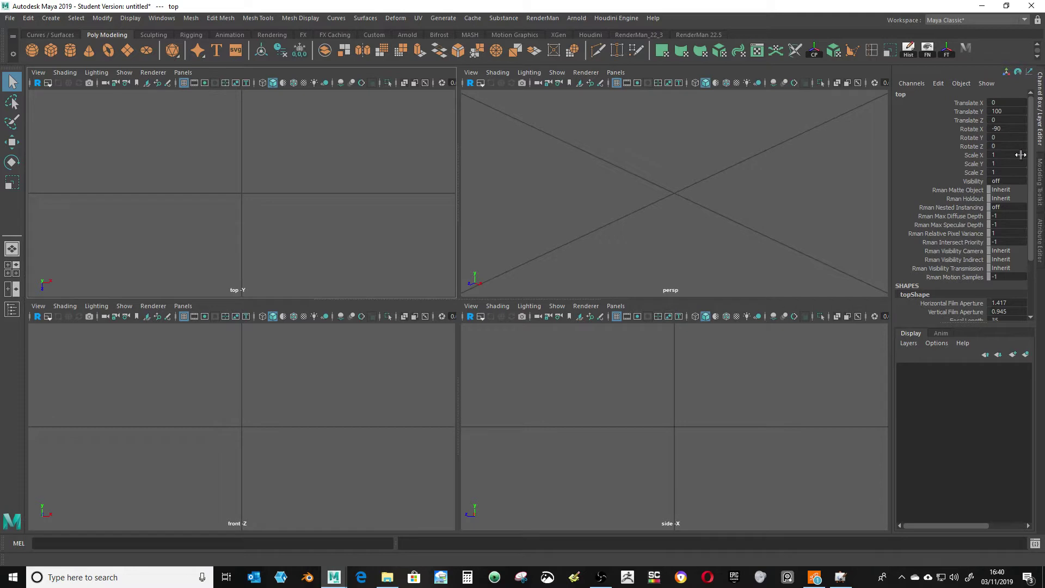
pyautogui.click(1040, 229)
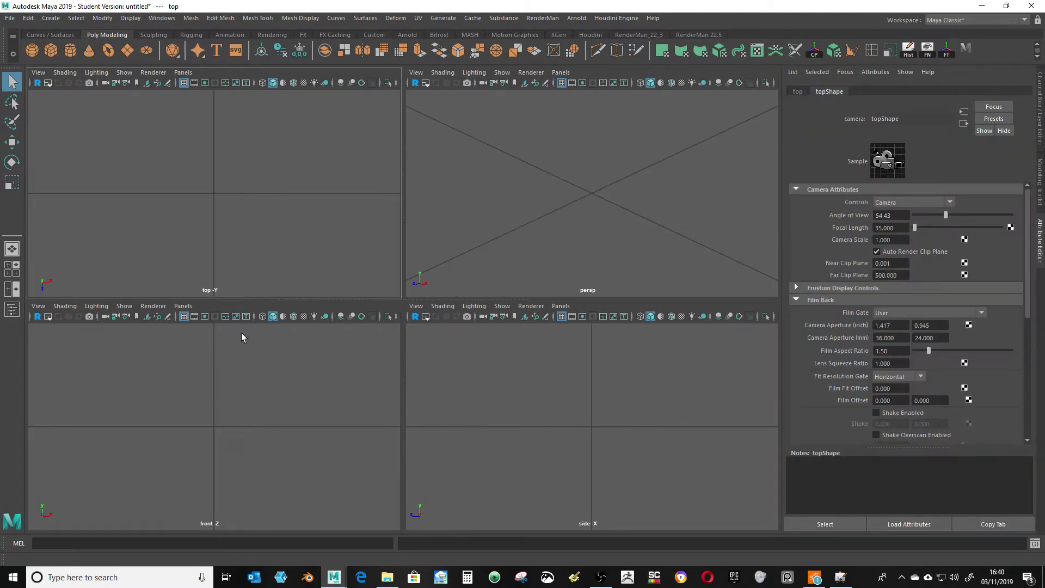
pyautogui.click(361, 263)
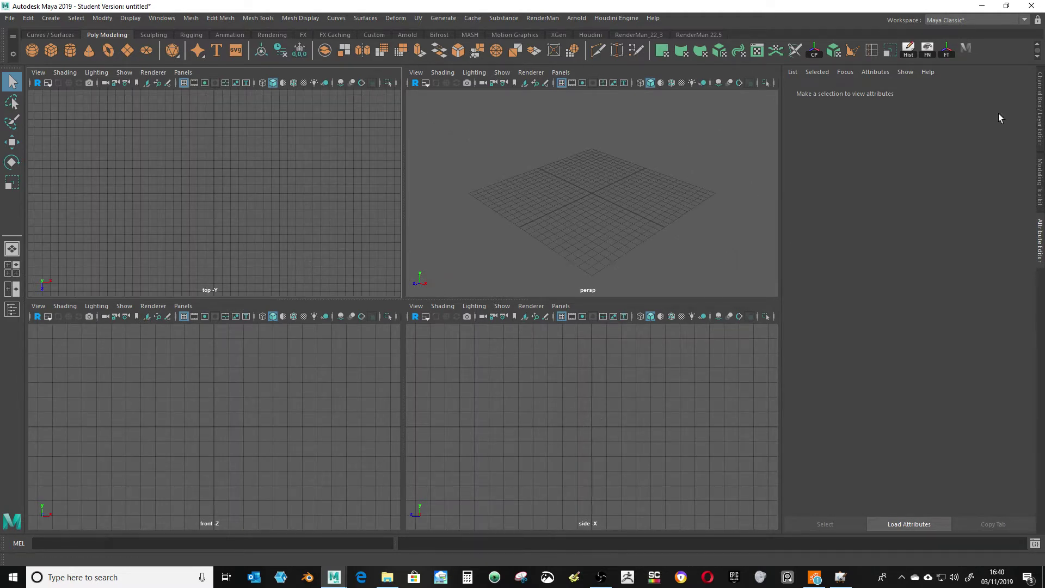
# - In the Shelf Editor, label the camera-setup button QK-MTR and save all shelves
pyautogui.rightClick(966, 53)
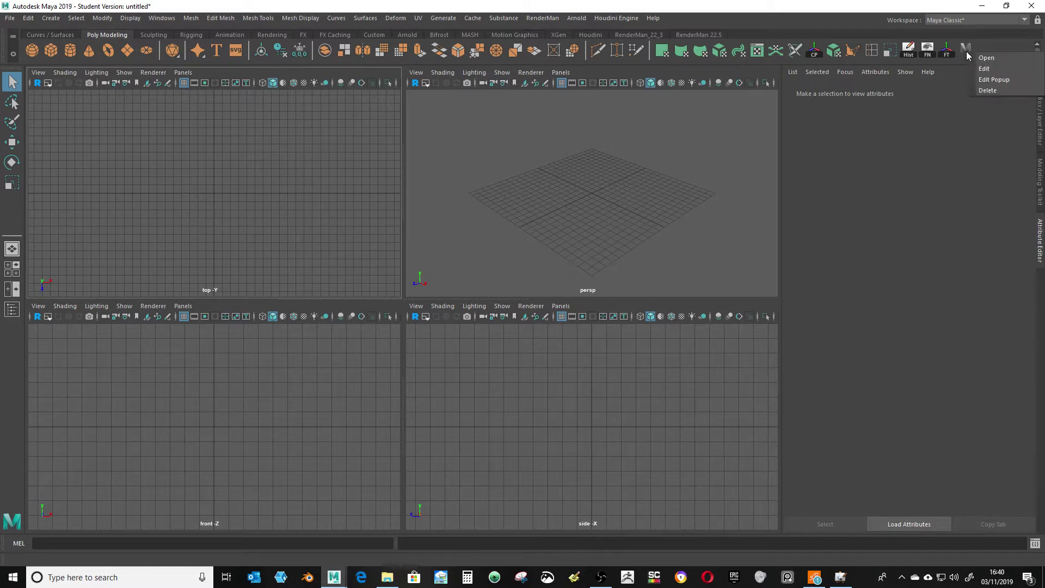
pyautogui.click(986, 68)
pyautogui.click(473, 206)
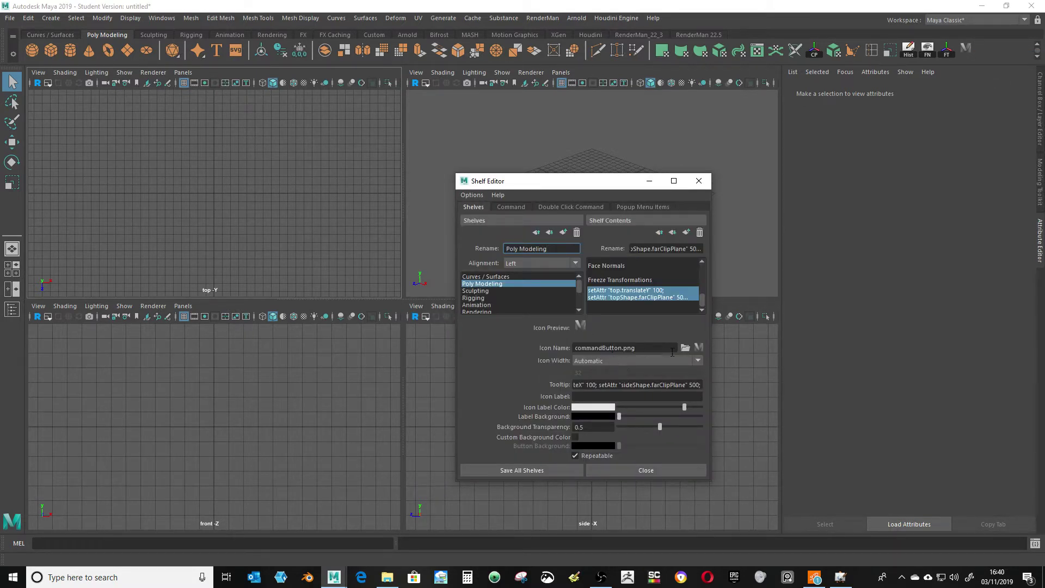
pyautogui.click(589, 397)
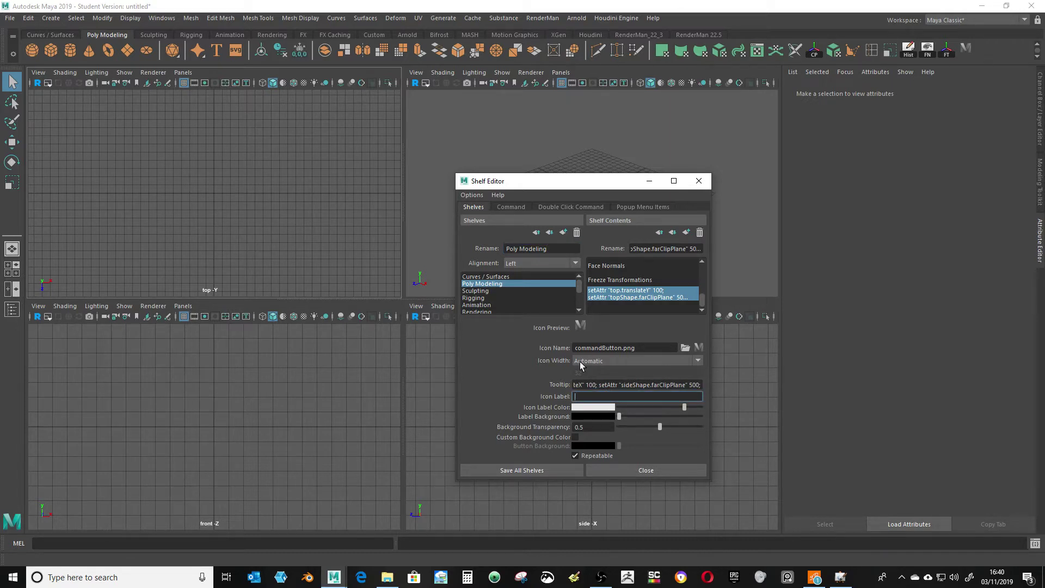
pyautogui.write('QK-MTR')
pyautogui.press('Return')
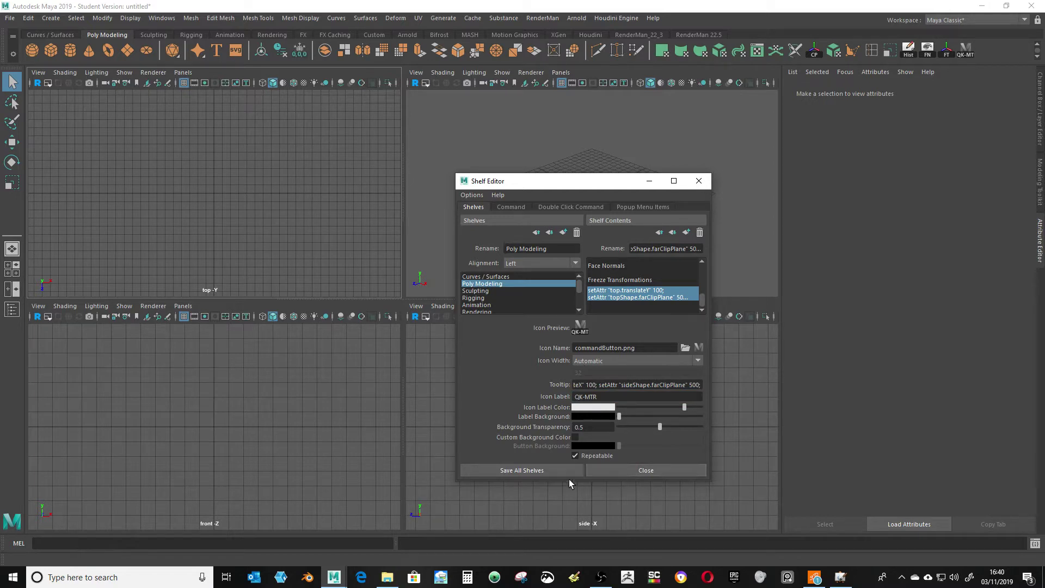
pyautogui.click(531, 470)
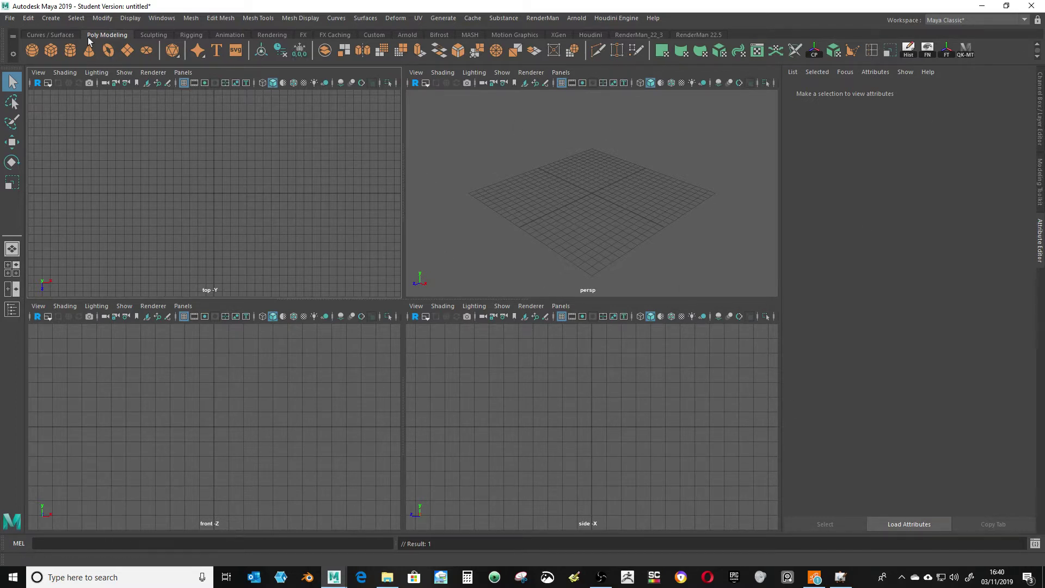
# - Create a polygon cube, expand its polyCube1 inputs in the Channel Box, and open the Script Editor
pyautogui.click(51, 50)
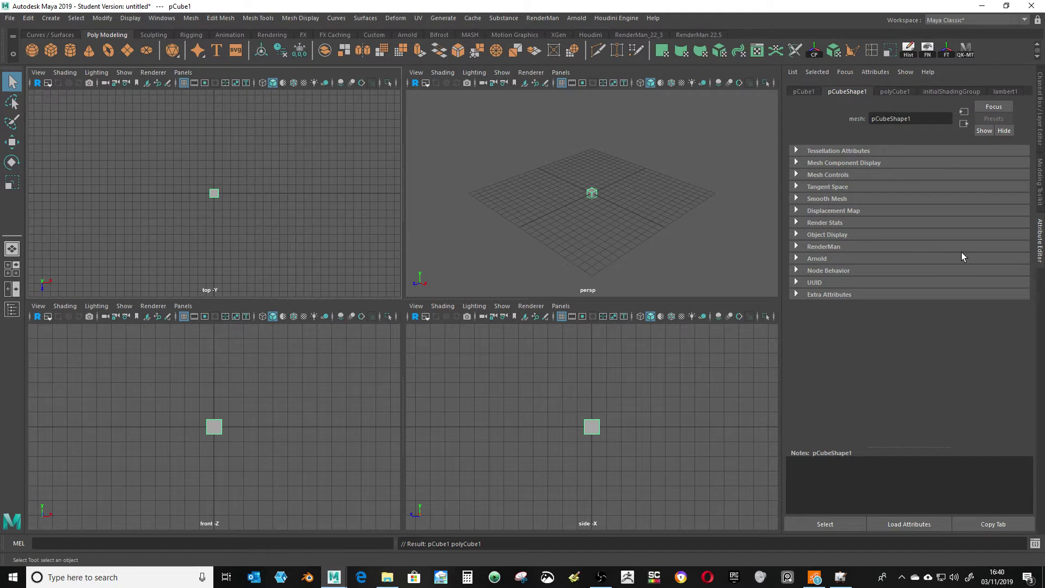
pyautogui.click(1041, 104)
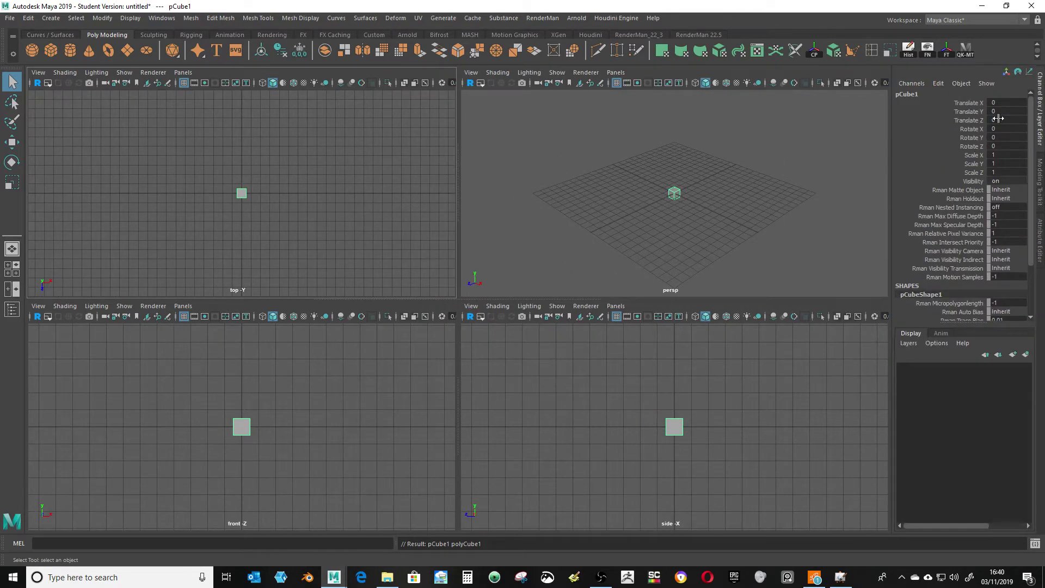
pyautogui.scroll(-3, 1005, 254)
pyautogui.scroll(3, 1003, 250)
pyautogui.scroll(-3, 928, 321)
pyautogui.click(928, 310)
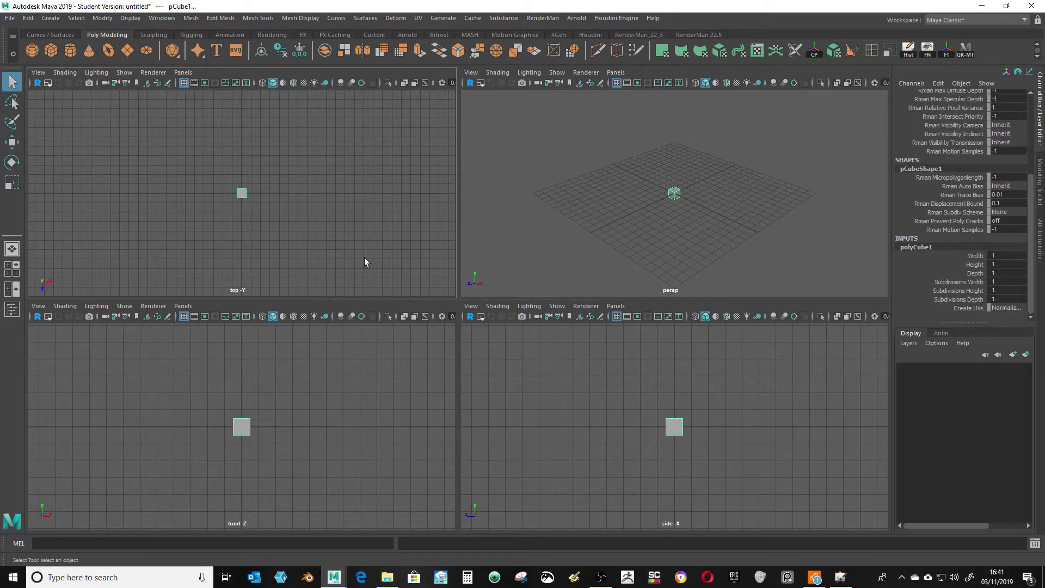
pyautogui.click(1035, 543)
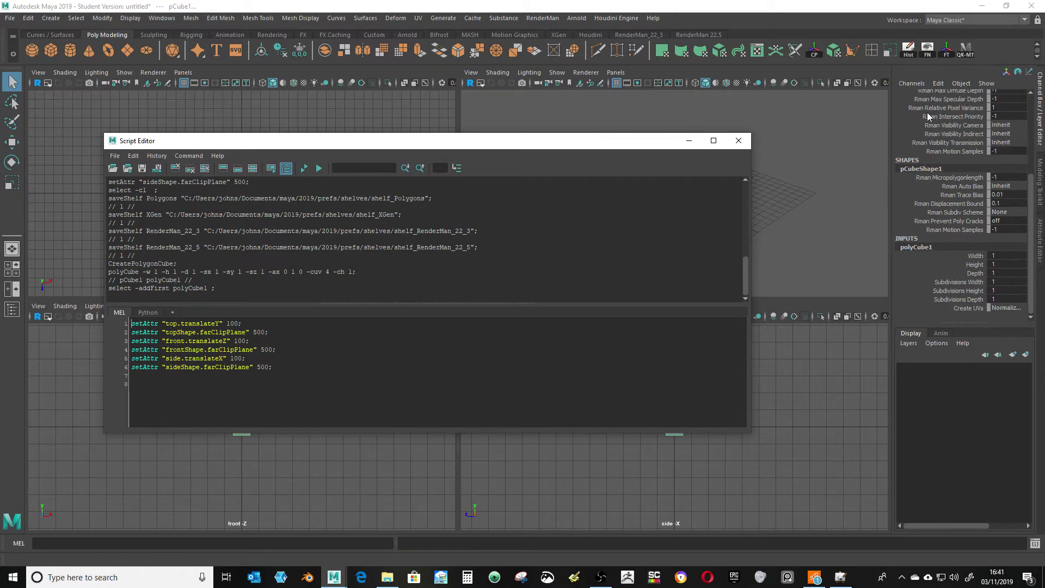
# - Drag the Script Editor aside to uncover the cube, then close it
pyautogui.moveTo(348, 140); pyautogui.dragTo(397, 140)
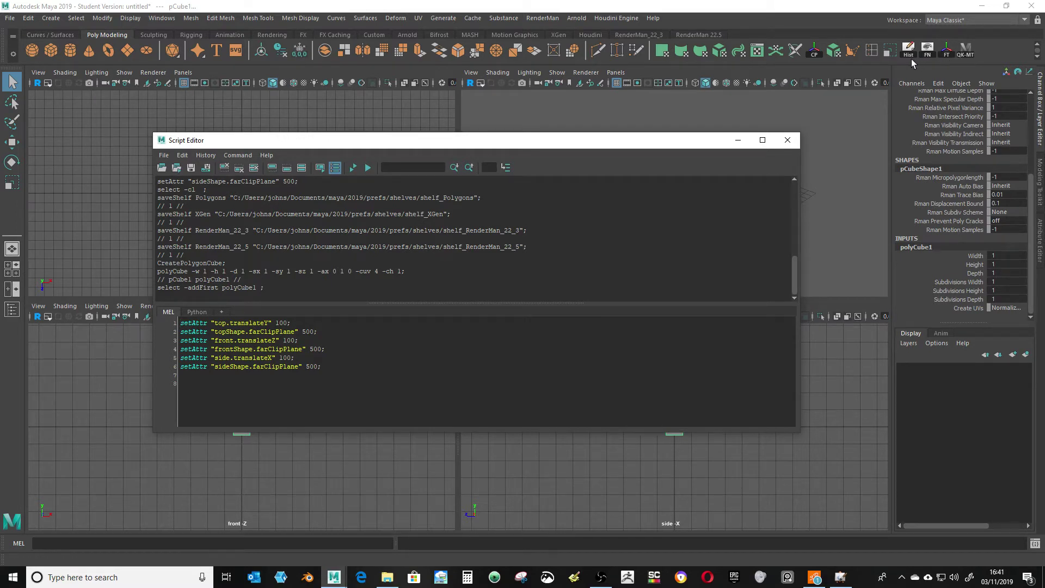
pyautogui.moveTo(610, 141); pyautogui.dragTo(586, 121)
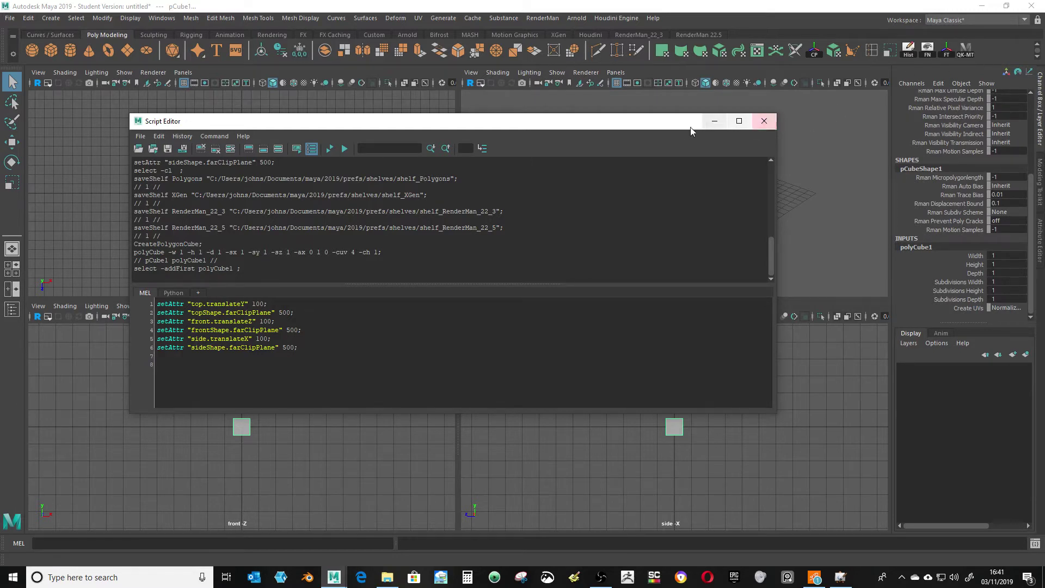
pyautogui.moveTo(690, 126); pyautogui.dragTo(708, 128)
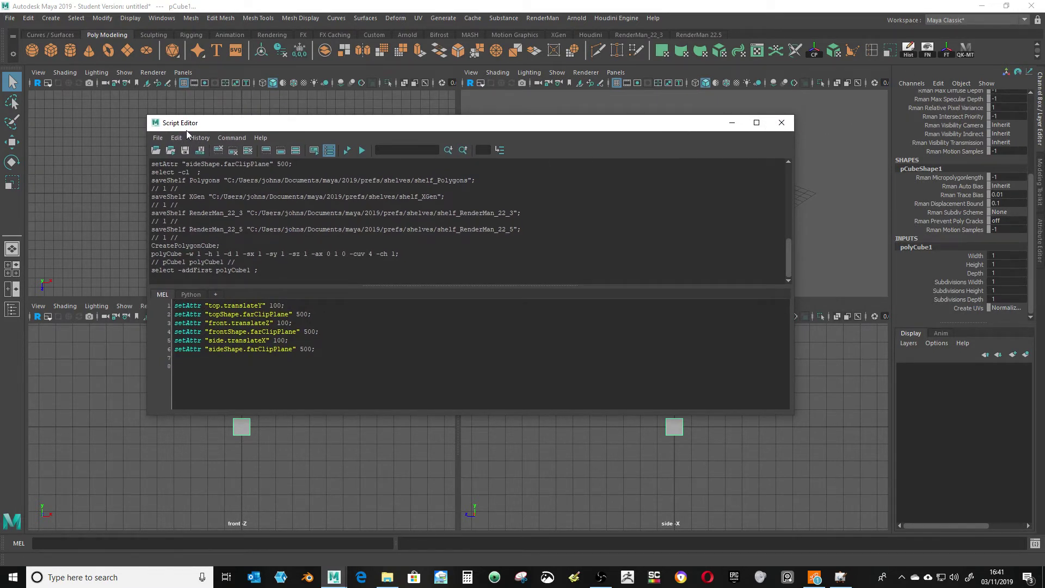
pyautogui.click(781, 125)
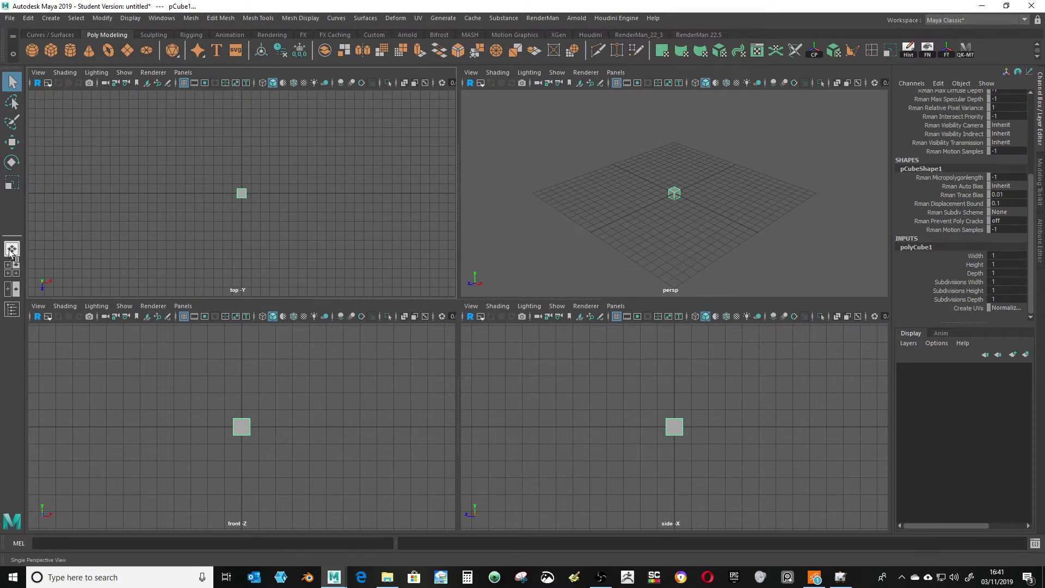
# - Switch the viewport to the side-by-side Front/Persp layout
pyautogui.rightClick(15, 289)
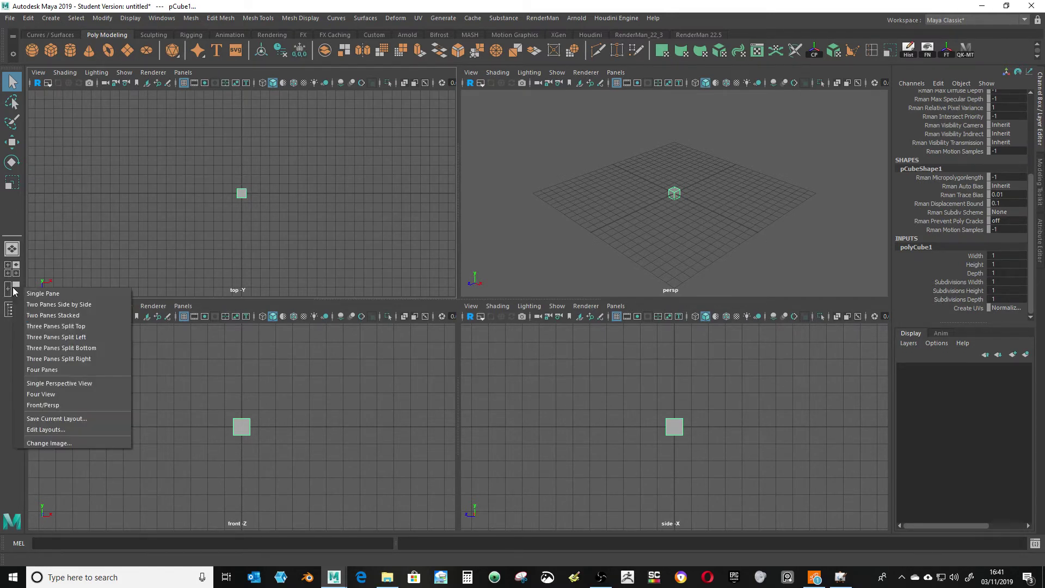
pyautogui.click(5, 392)
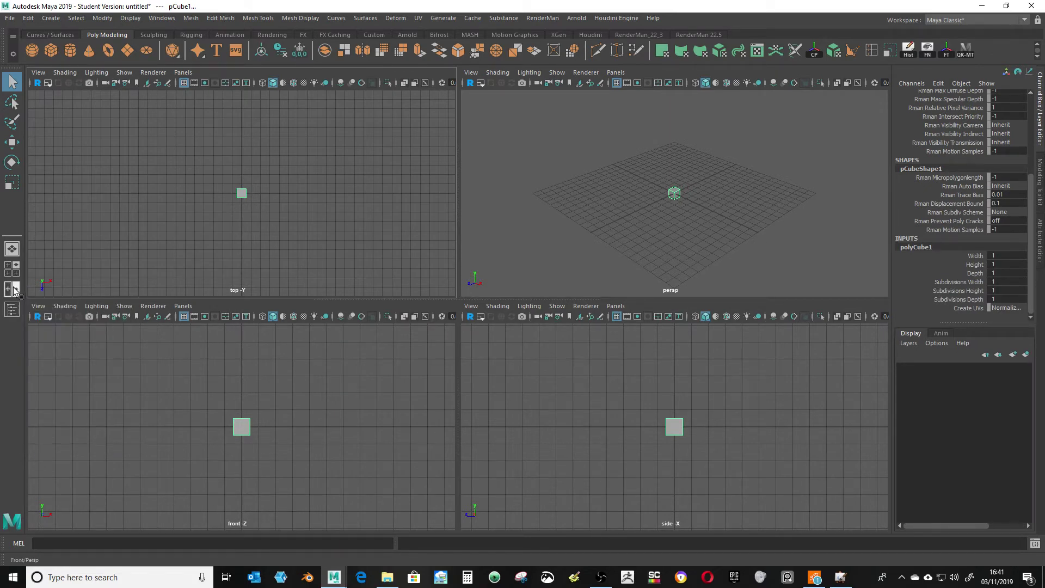
pyautogui.click(11, 291)
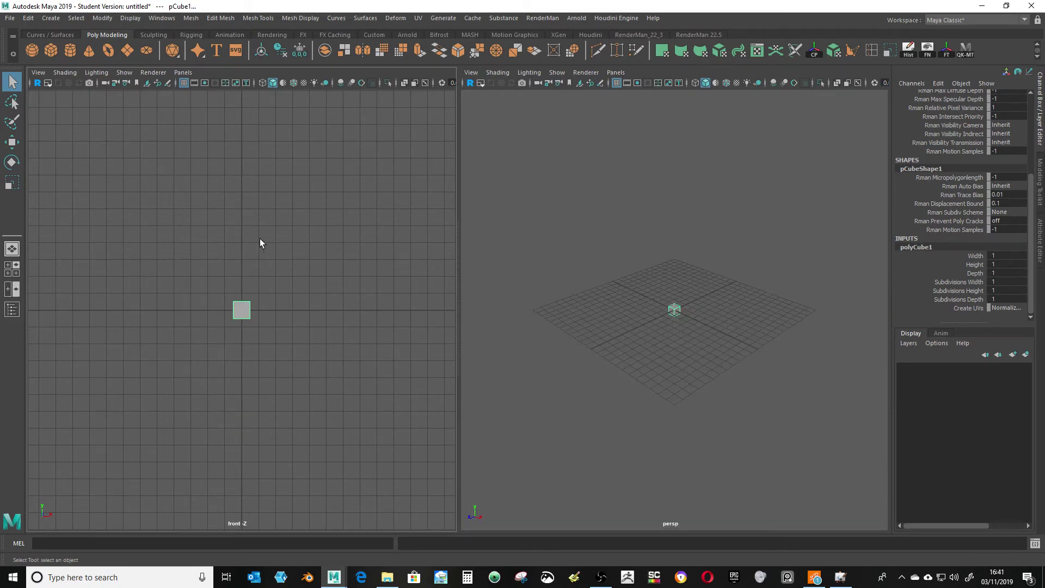
pyautogui.rightClick(12, 289)
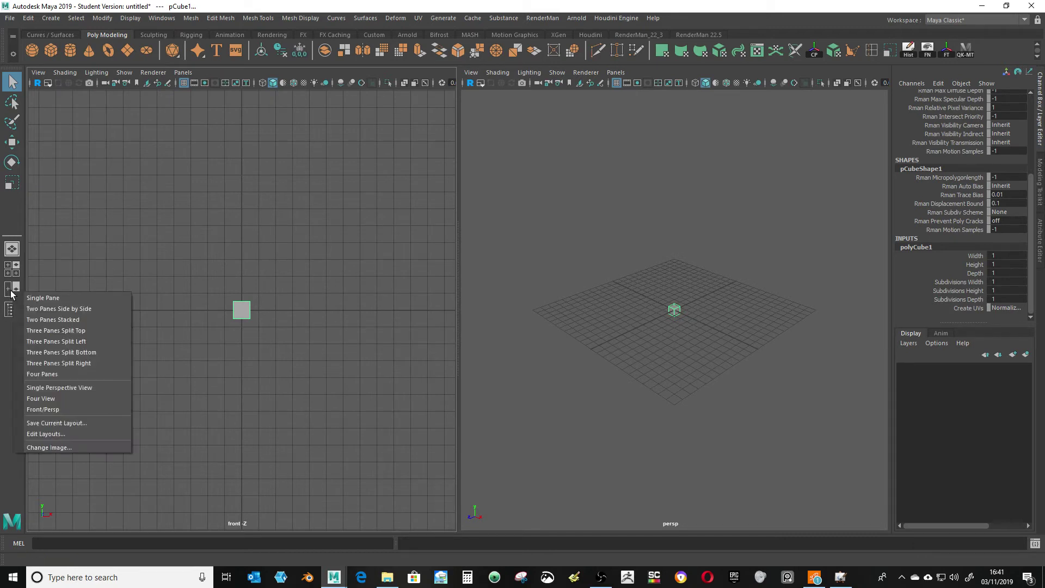
# - In Edit Layouts' Contents tab, change pane 1 from Front Panel to UV Editor and close
pyautogui.click(60, 434)
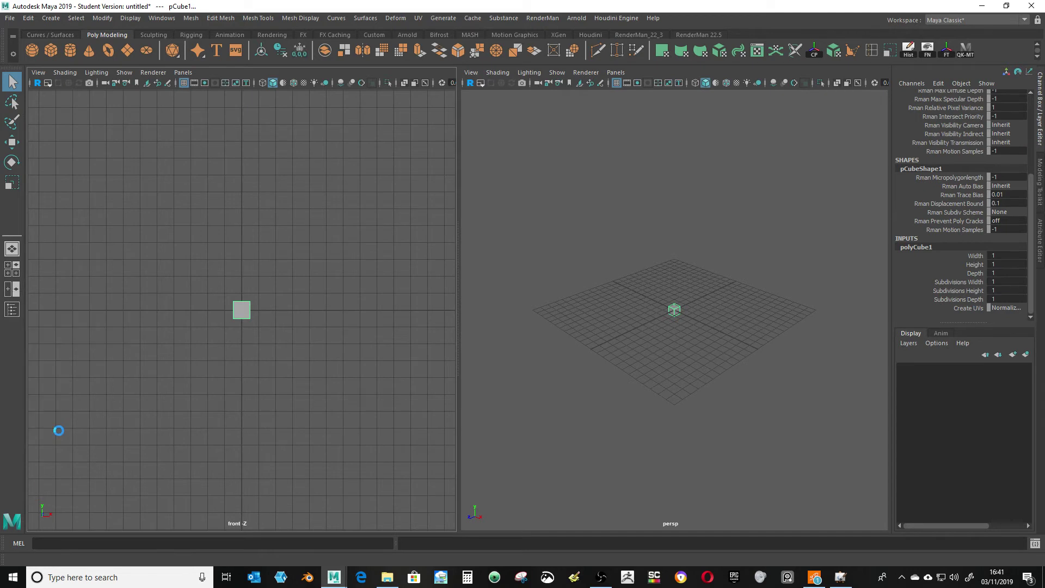
pyautogui.moveTo(443, 198); pyautogui.dragTo(475, 192)
pyautogui.click(443, 218)
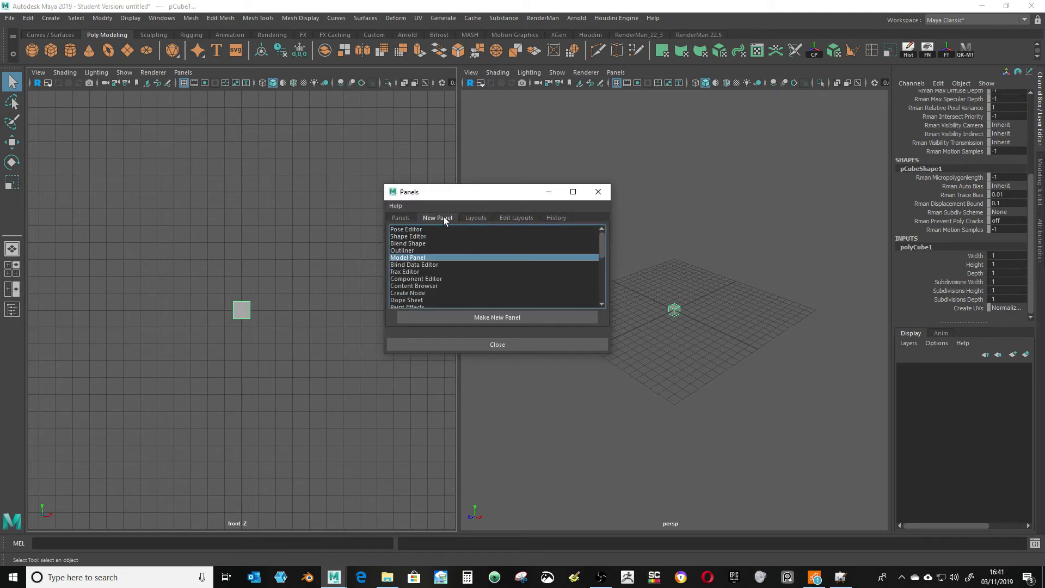
pyautogui.click(485, 218)
pyautogui.click(556, 218)
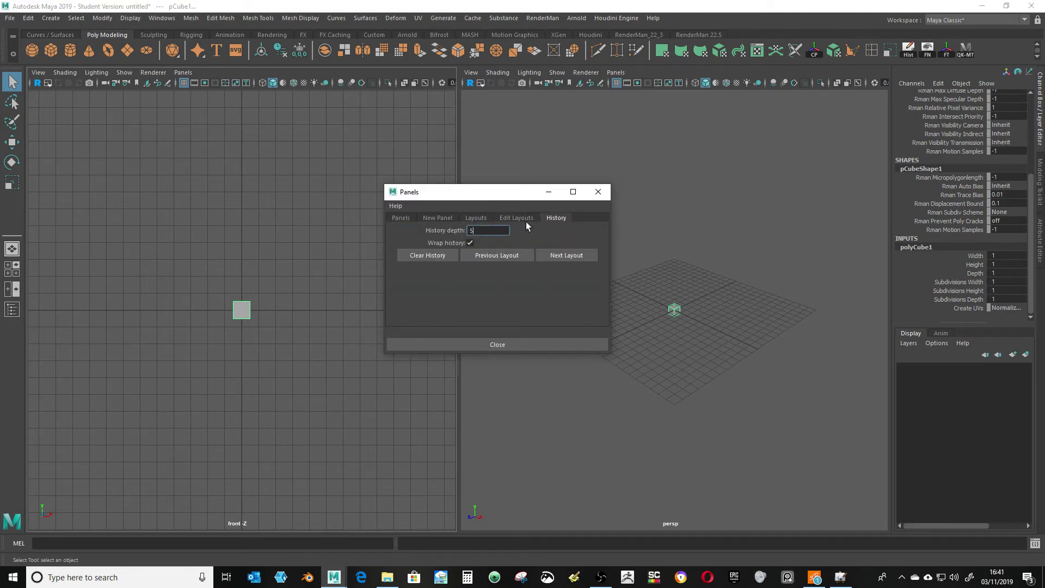
pyautogui.click(512, 218)
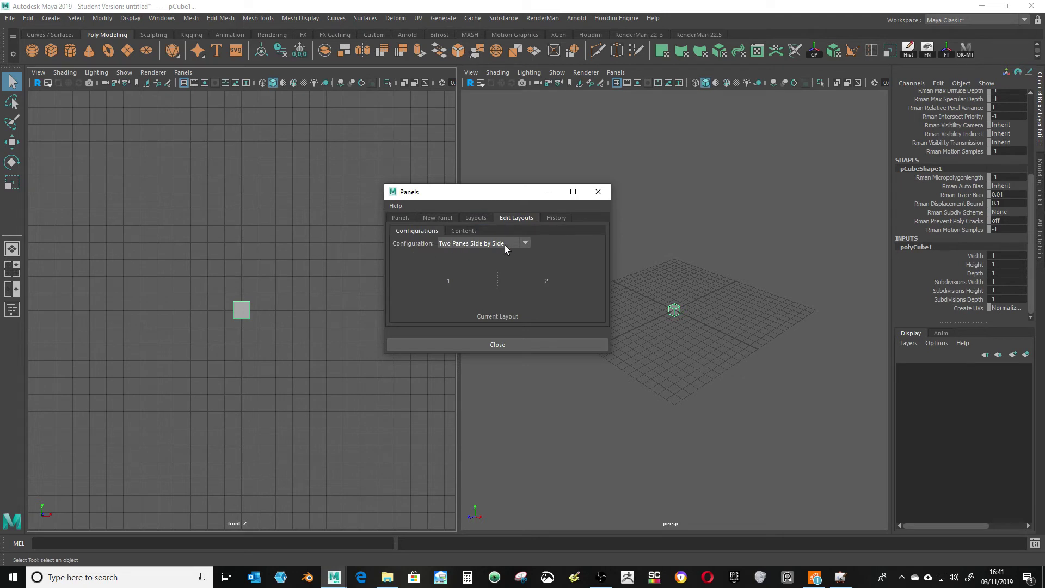
pyautogui.click(479, 231)
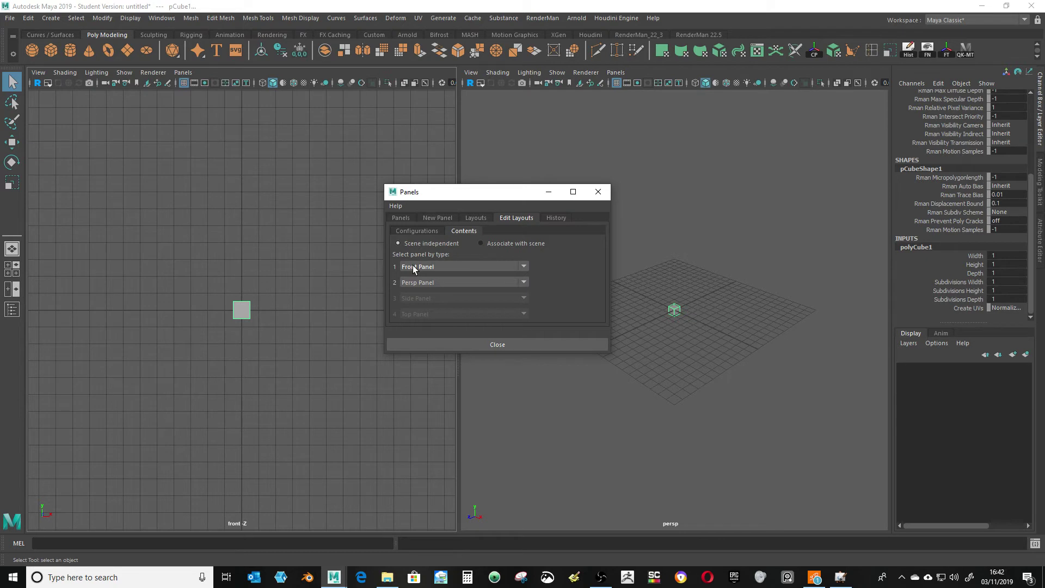
pyautogui.click(456, 266)
pyautogui.scroll(-5, 424, 344)
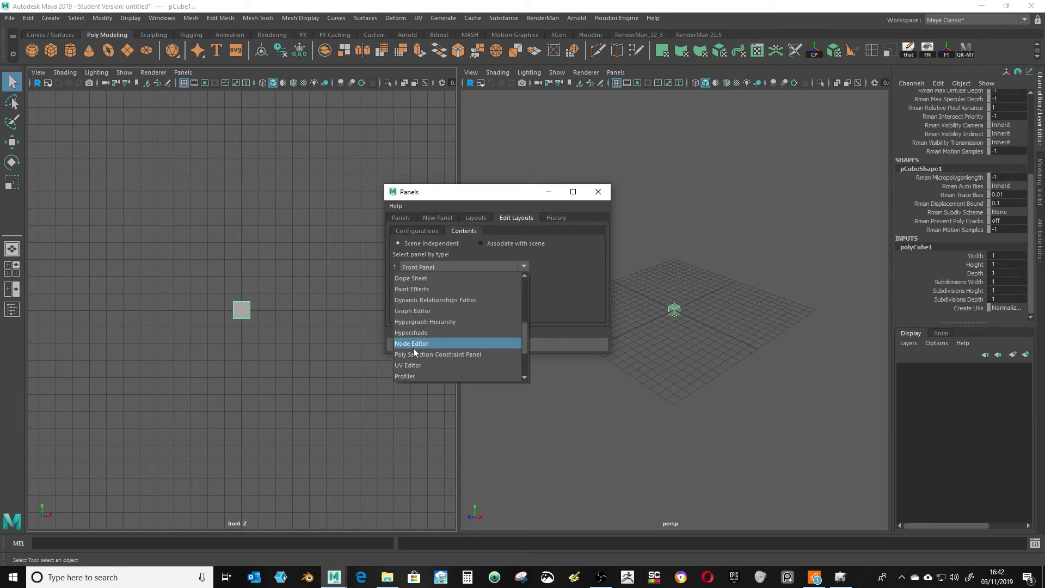
pyautogui.click(415, 374)
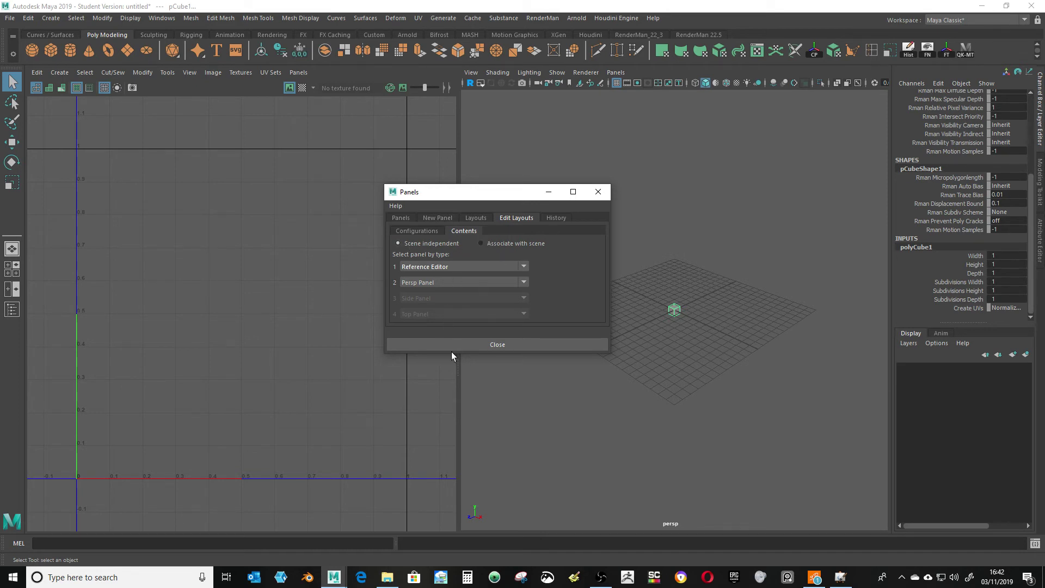
pyautogui.click(504, 347)
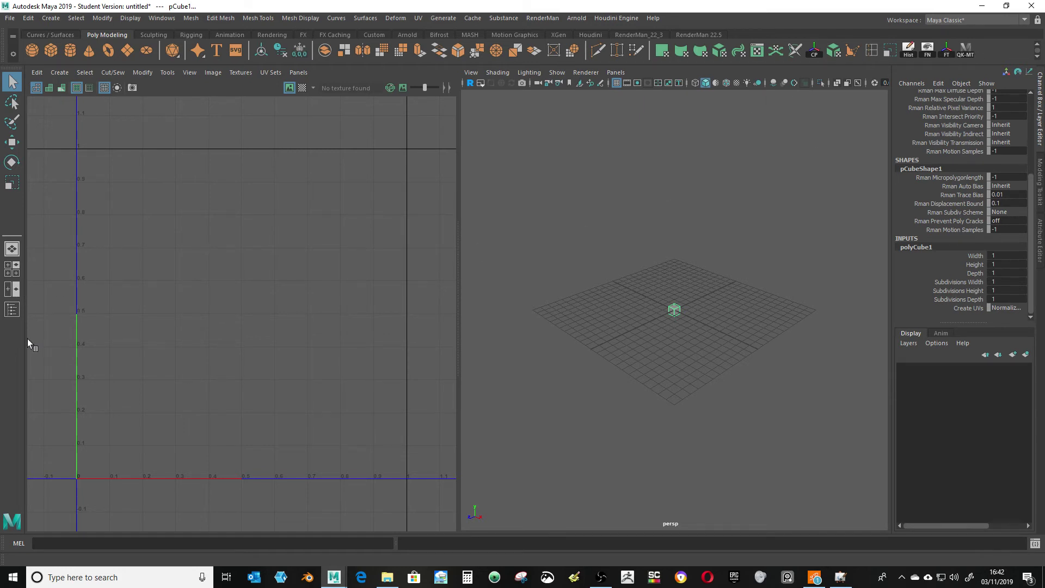
# - Save the current UV Editor and perspective arrangement as the layout UV-P
pyautogui.rightClick(15, 289)
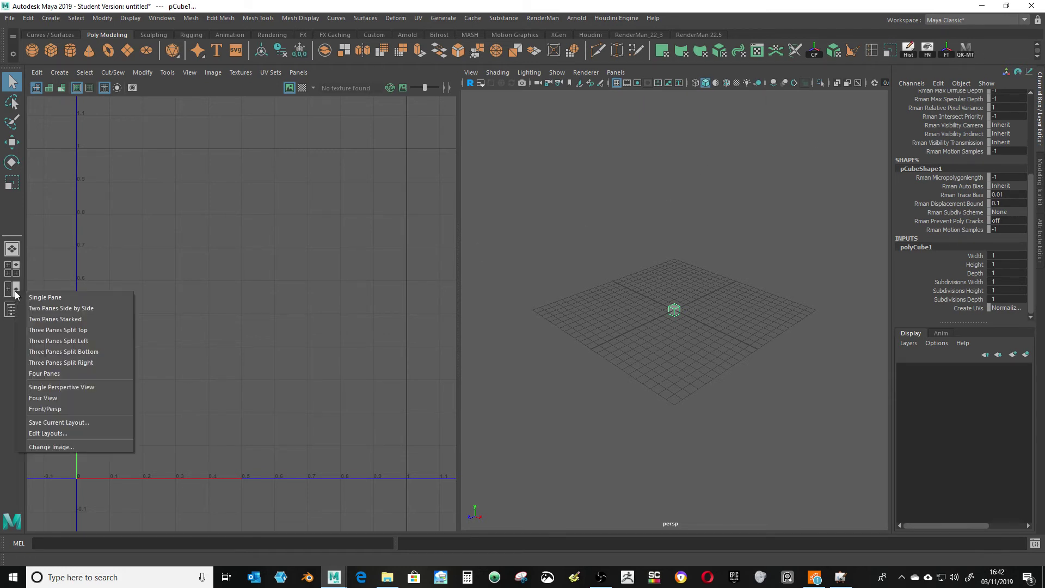
pyautogui.click(50, 425)
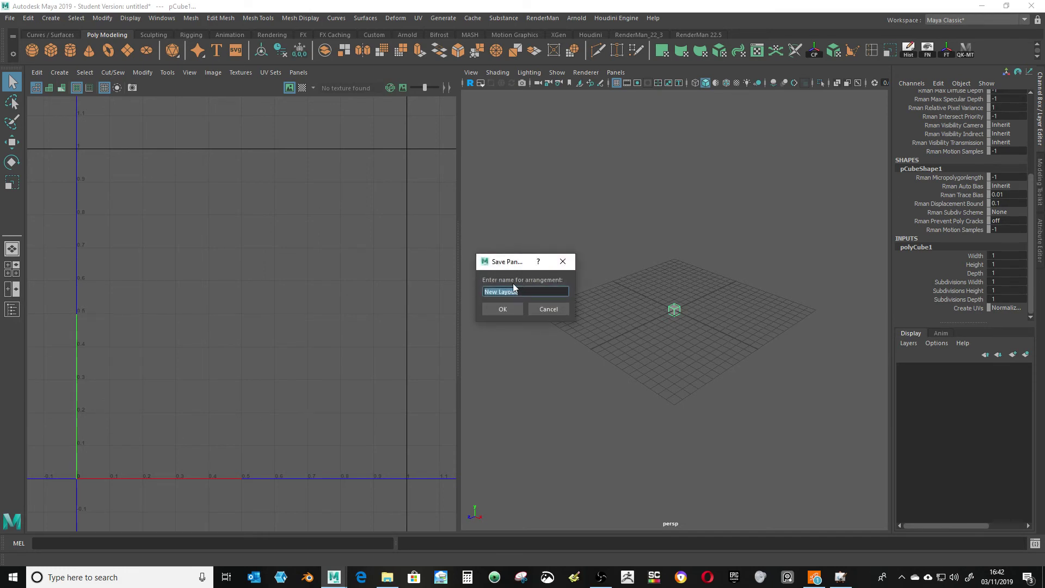
pyautogui.write('U')
pyautogui.click(507, 308)
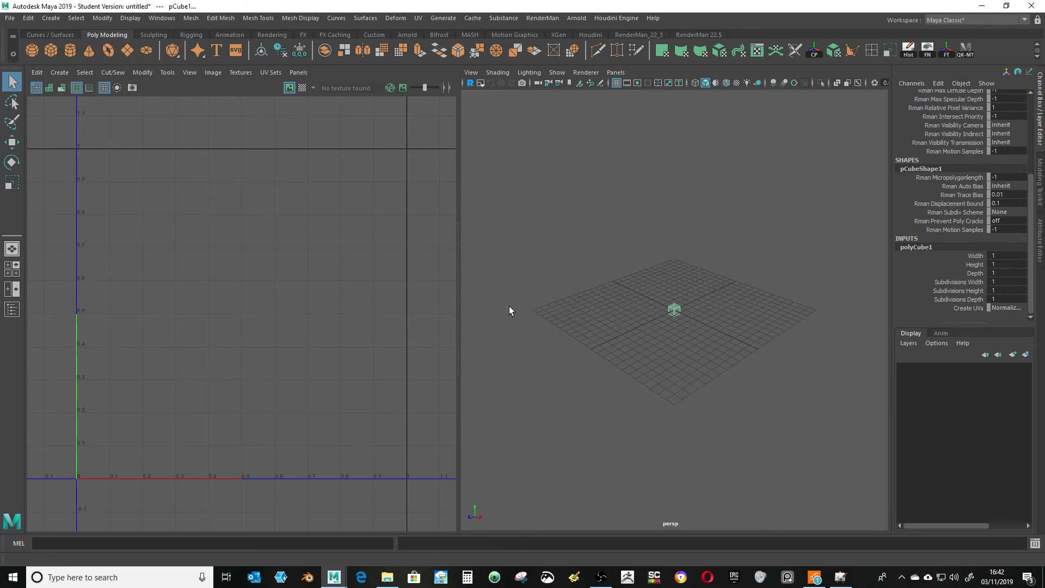
pyautogui.rightClick(12, 293)
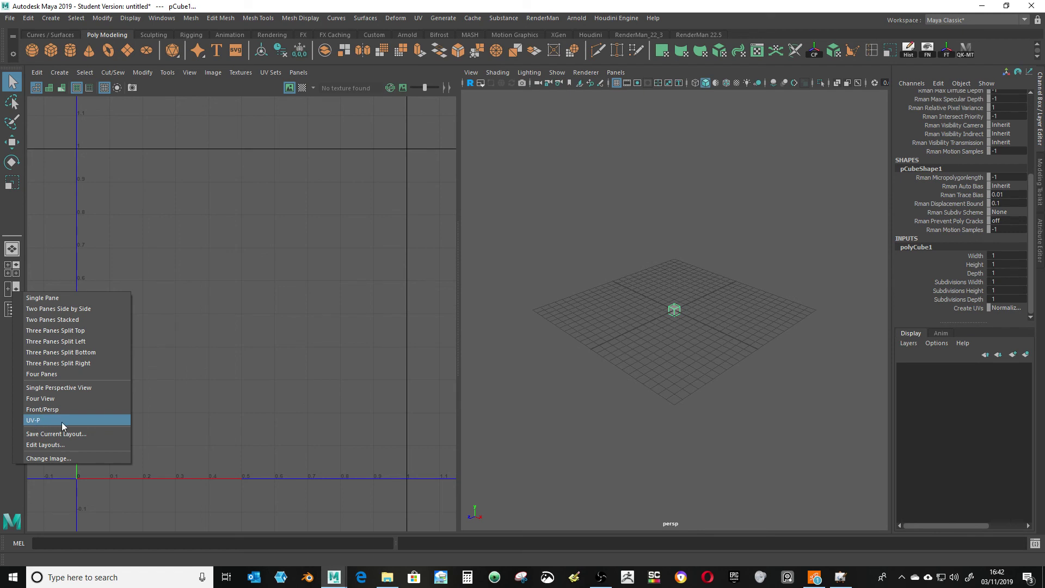
# - Apply the UV-P layout, then toggle to Four View and back to UV-P
pyautogui.click(39, 423)
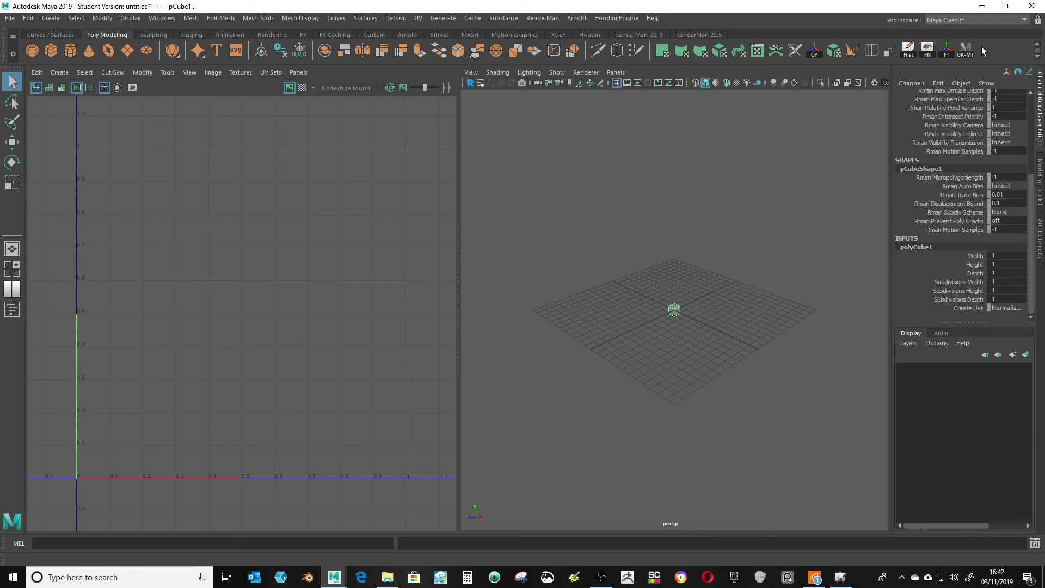
pyautogui.click(8, 265)
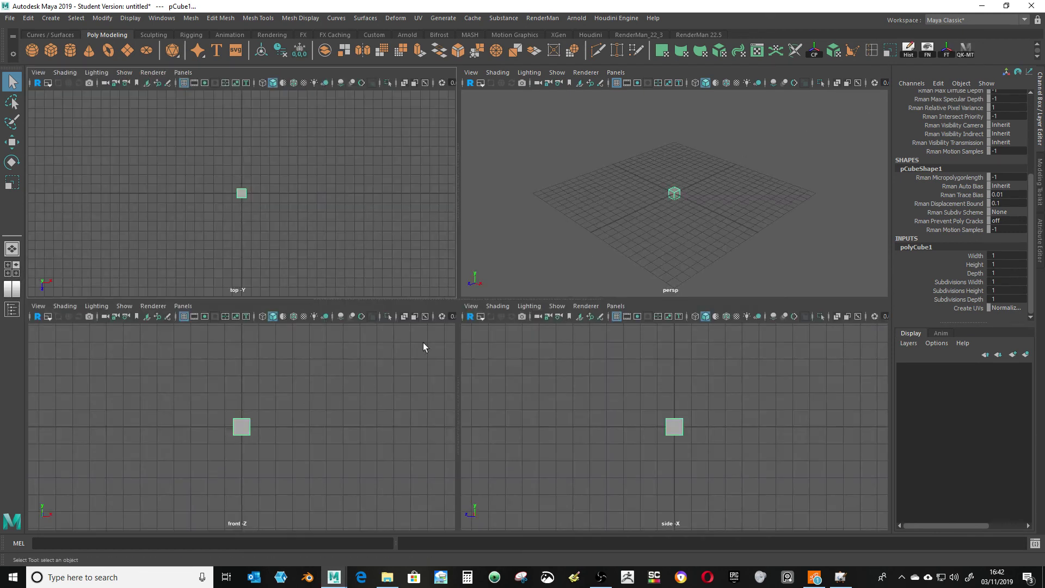
pyautogui.click(12, 288)
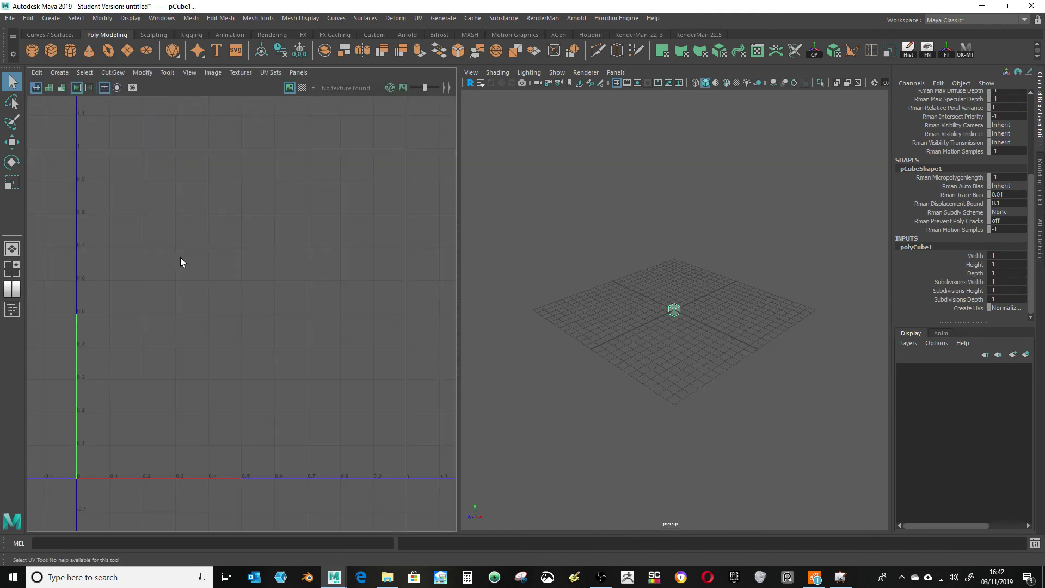